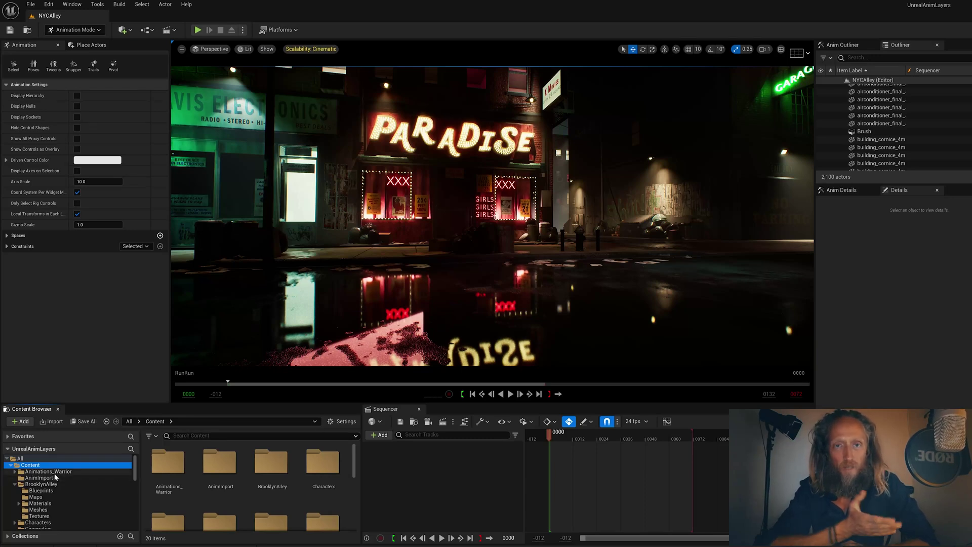
Browse to MetaHumans > Chased and drag BP_Chased into the NYCAlley level
scroll(56, 486, down, 5)
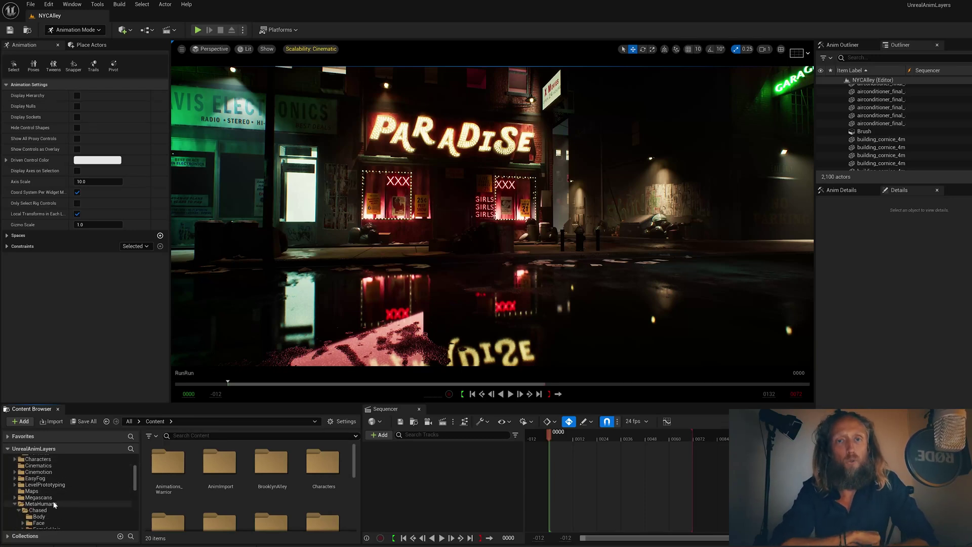
click(54, 505)
click(207, 463)
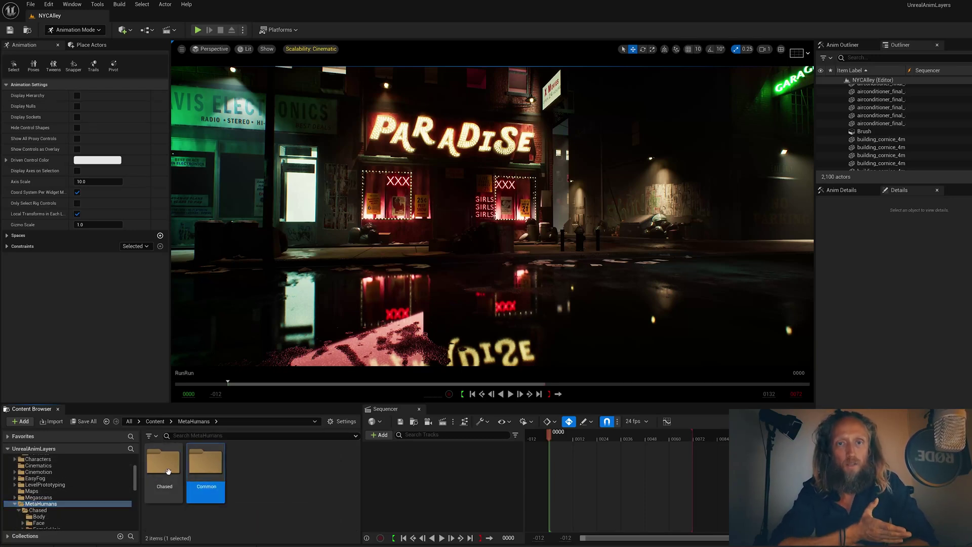
double_click(168, 471)
scroll(253, 481, down, 3)
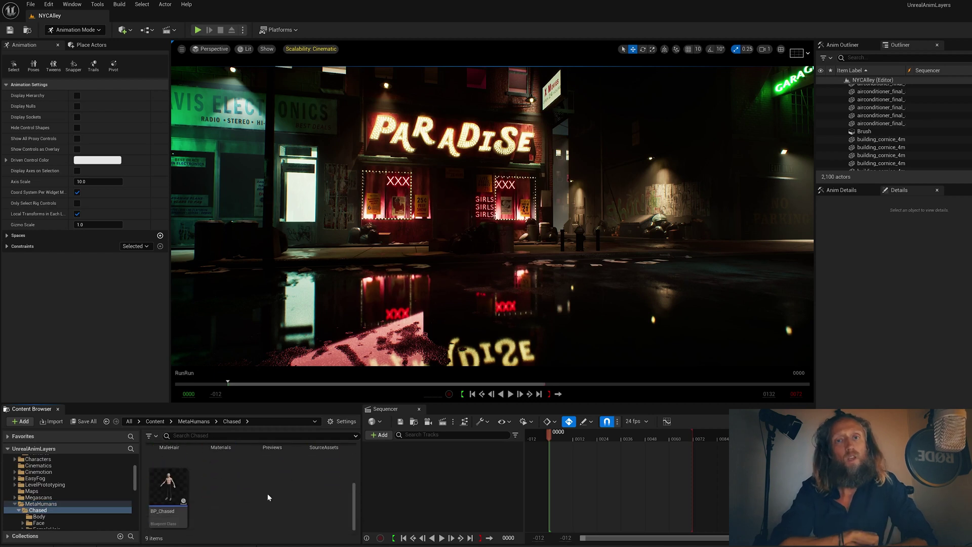
drag(168, 488, 456, 304)
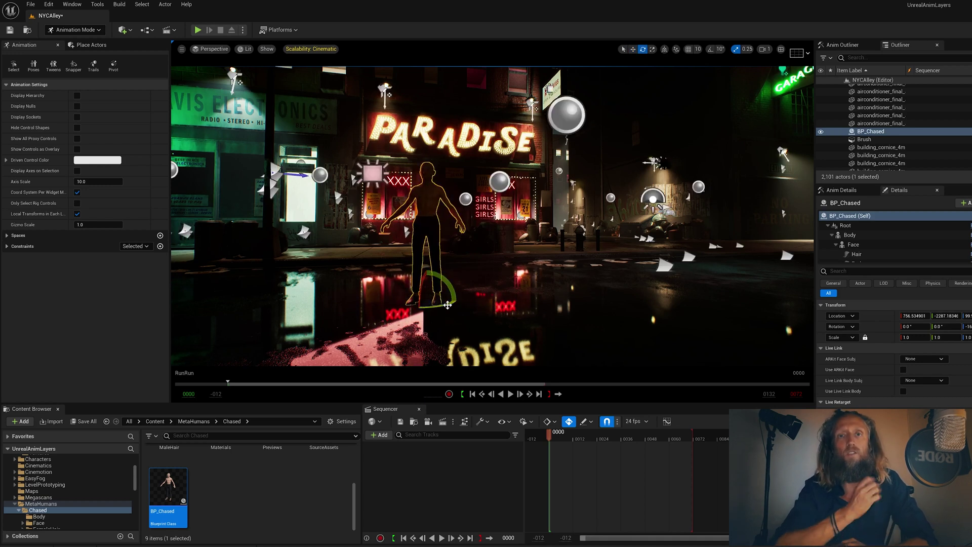
Add BP_Chased to Sequencer with Body and Face tracks, toggling Game View, and save the NYCAlley level
key(g)
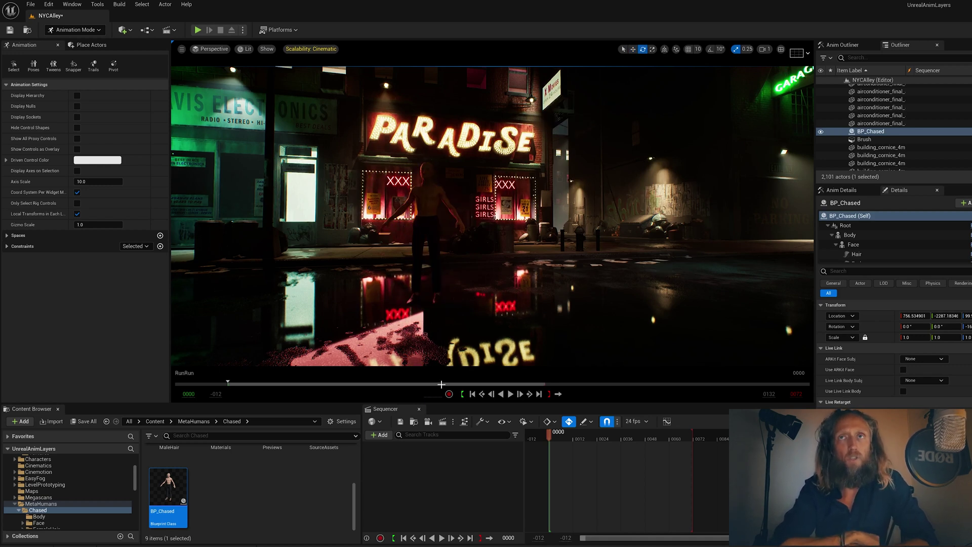
drag(871, 132, 408, 457)
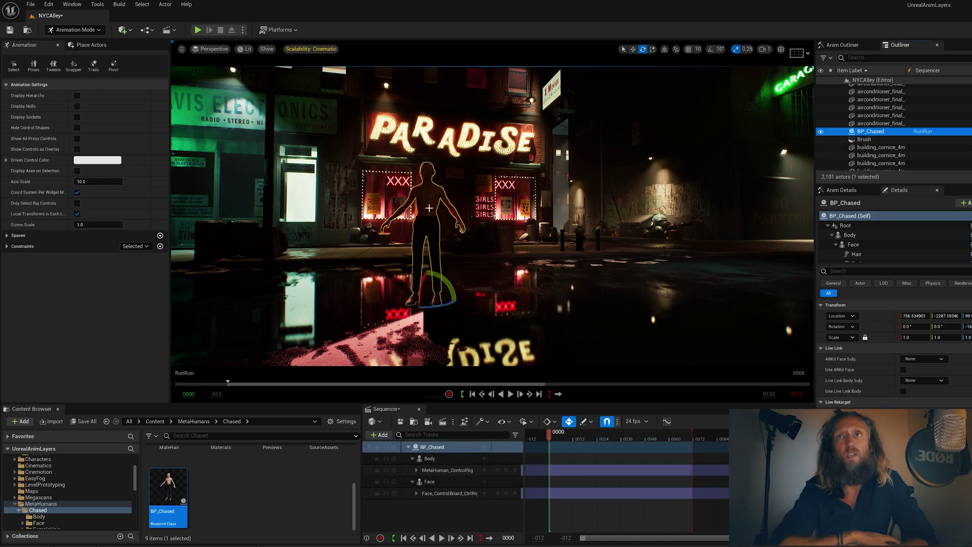
click(444, 219)
key(g)
key(g)
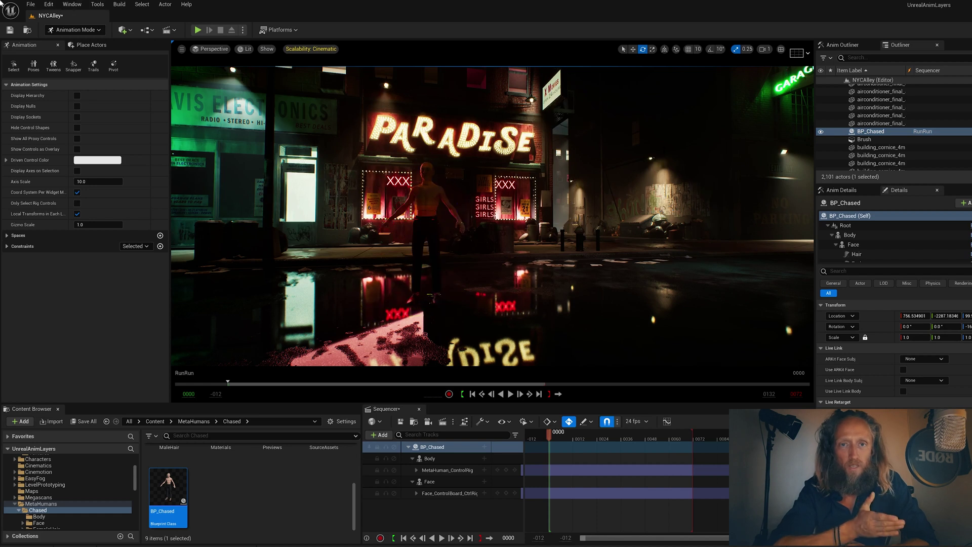
click(29, 7)
click(51, 117)
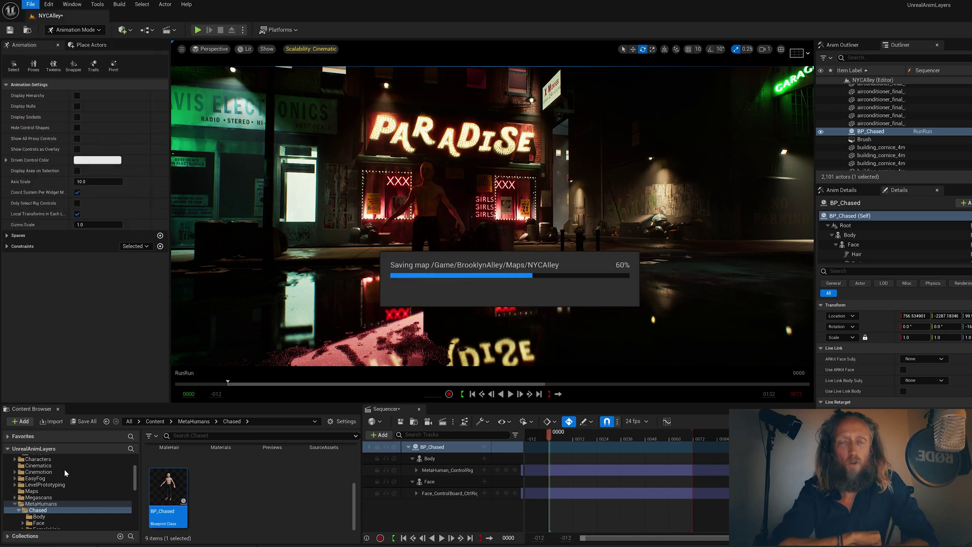
Collapse BrooklynAlley and open Animations_Warrior > Animations > Without_Weapon
scroll(68, 486, up, 4)
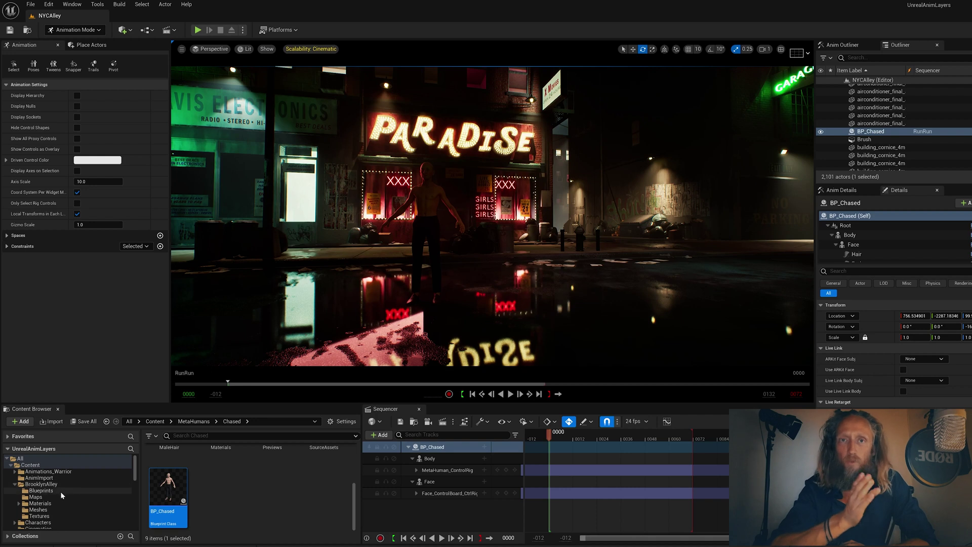
click(15, 485)
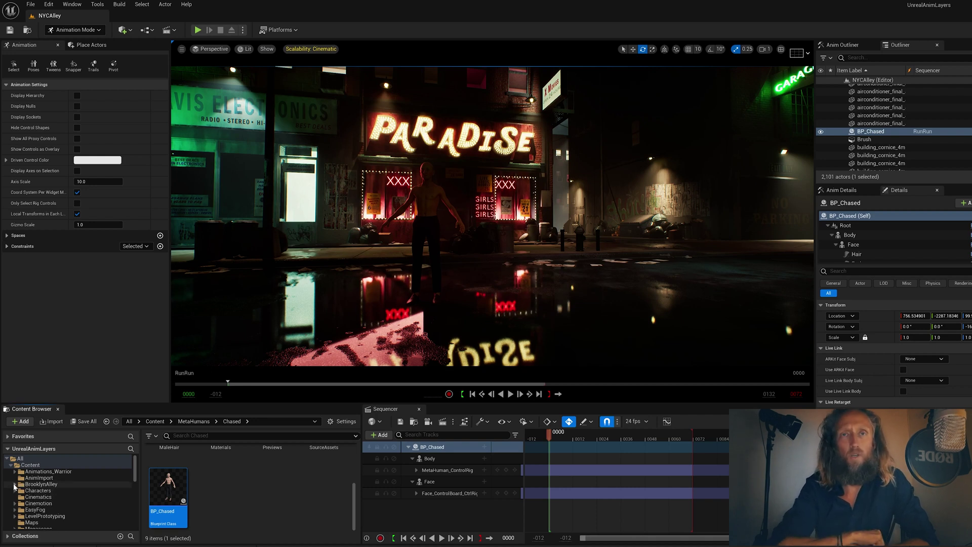
click(60, 475)
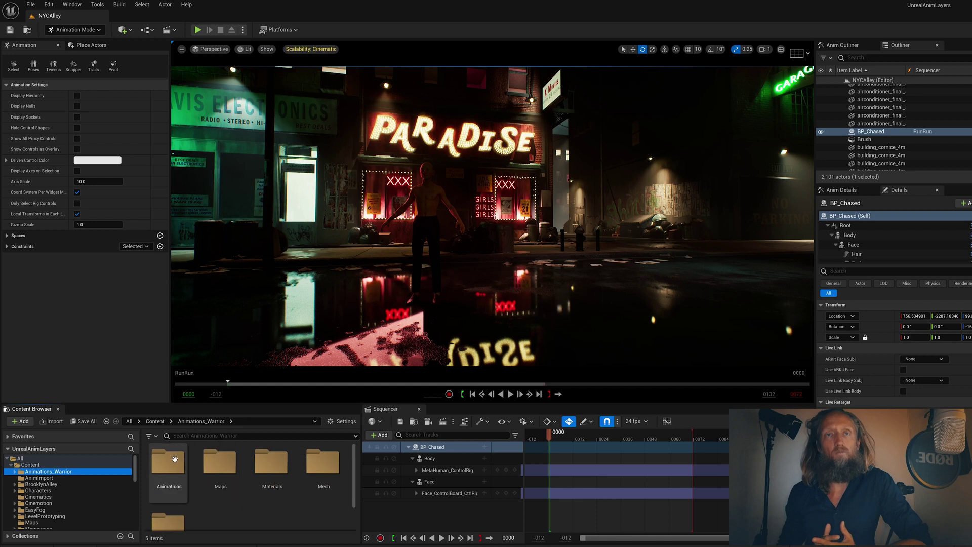
double_click(174, 459)
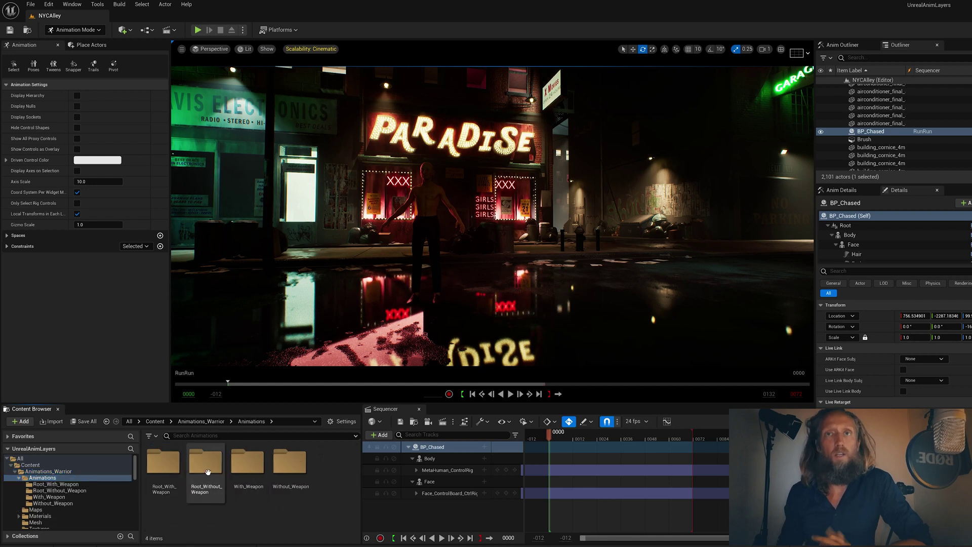
double_click(290, 462)
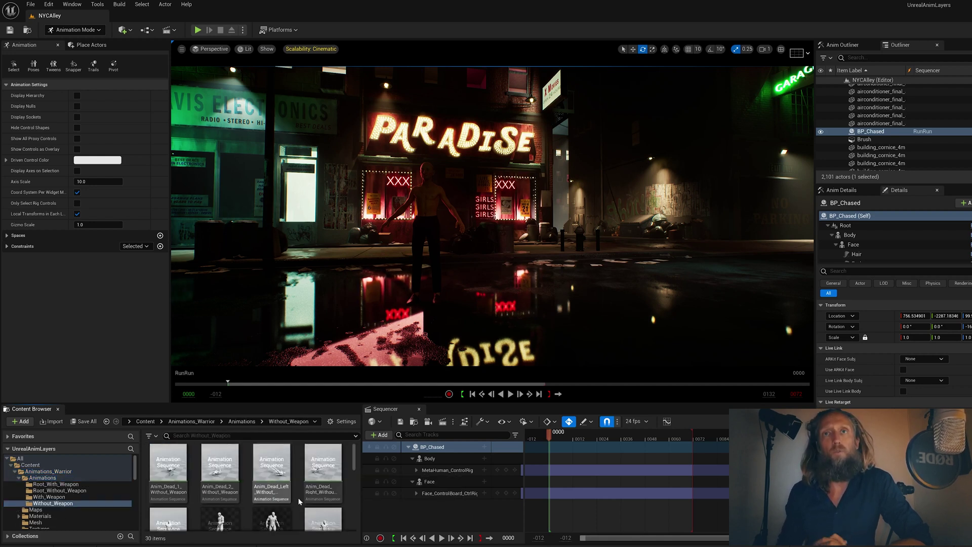
Preview Anim_Idle_2_Without_Weapon in its animation window, then close it
scroll(299, 498, down, 1)
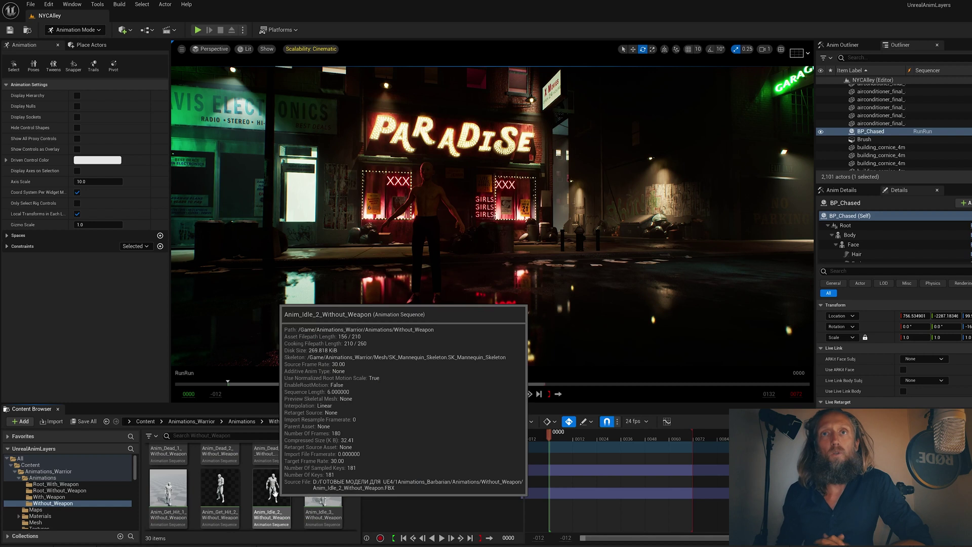
scroll(288, 471, down, 1)
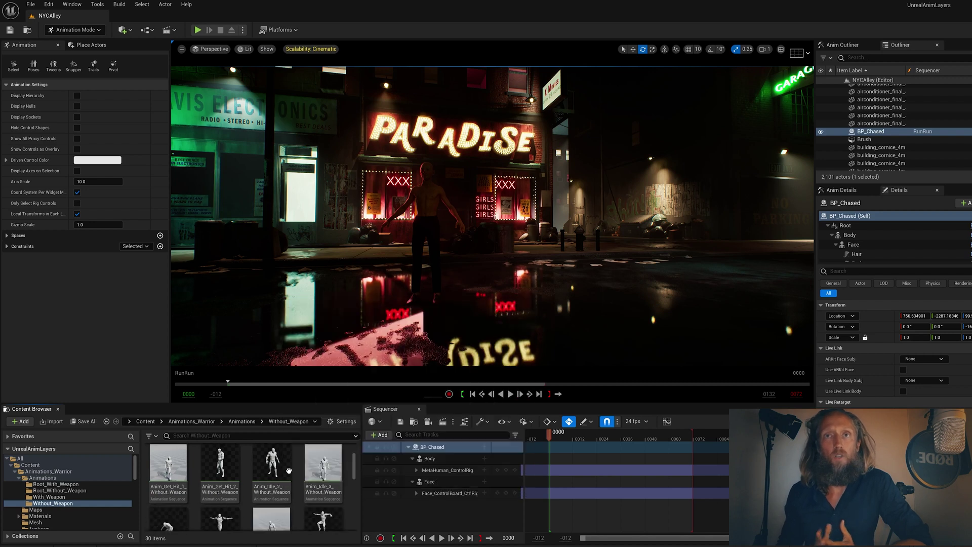
mouse_move(270, 462)
double_click(270, 462)
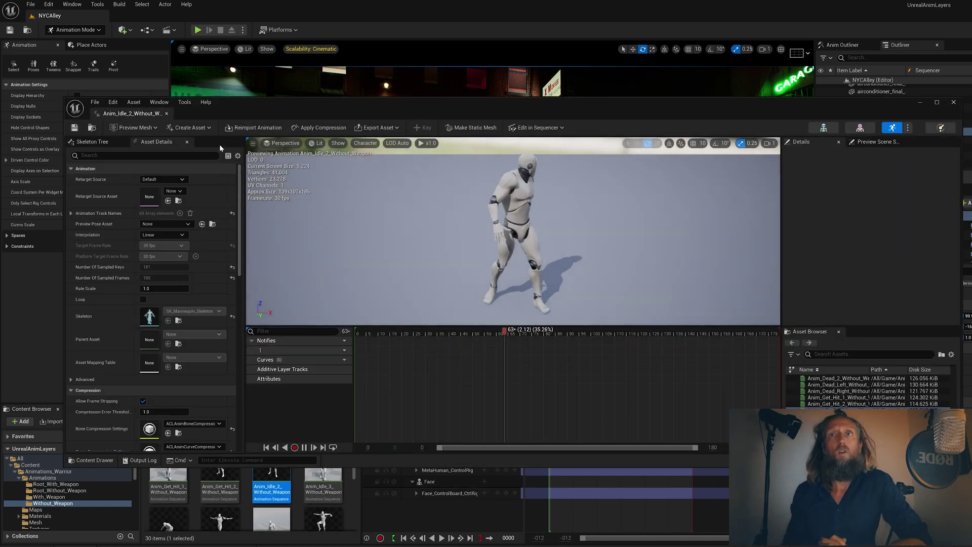
click(167, 114)
Open Retarget Animations on Anim_Idle_2_Without_Weapon, previewing Anim_Idle_Without_Weapon on SK_Mannequin
right_click(272, 456)
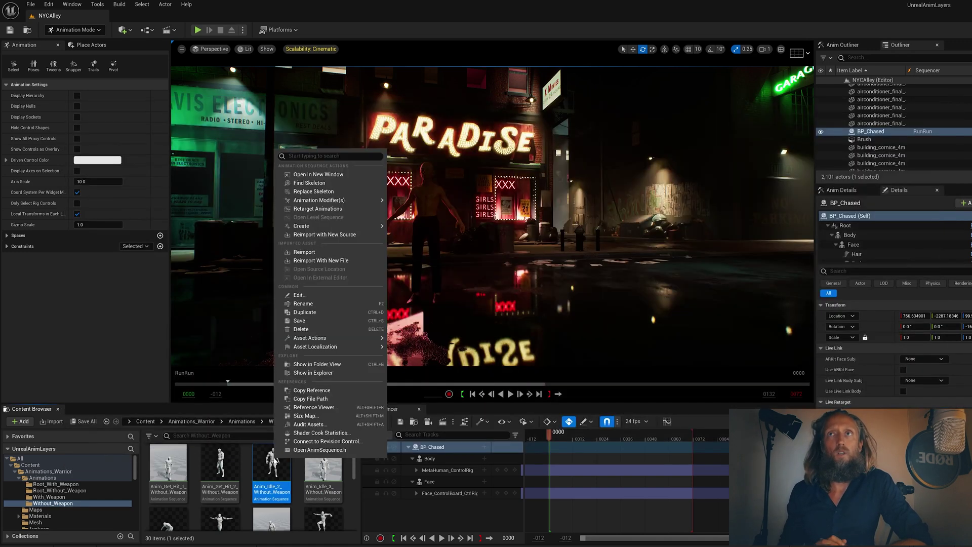
click(349, 211)
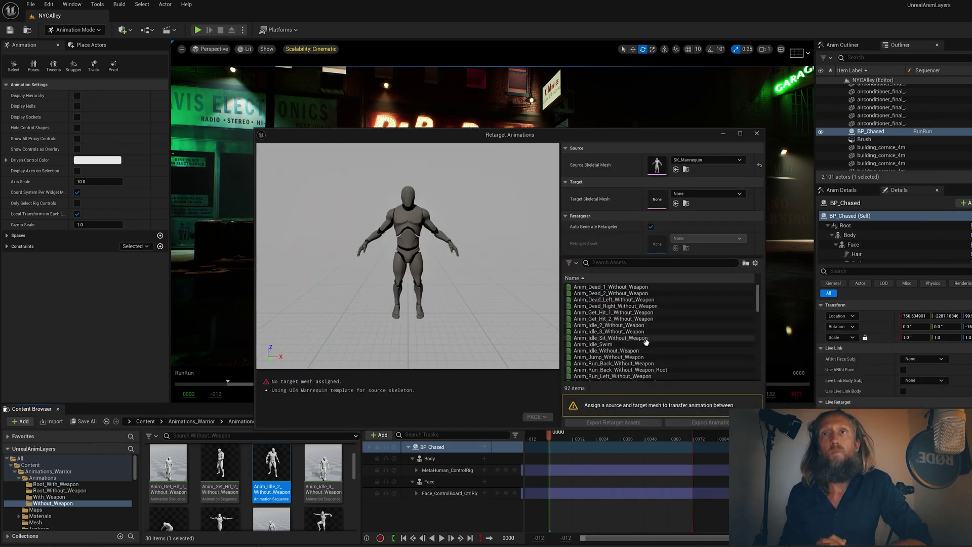
click(632, 350)
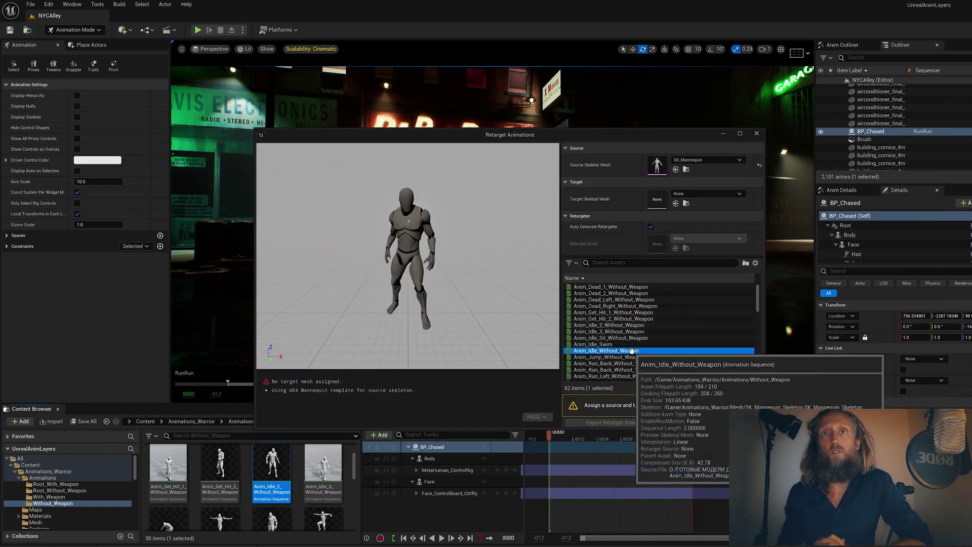
Preview Anim_Idle_3_Without_Weapon, then Anim_Idle_2_Without_Weapon, on the mannequin
scroll(648, 346, down, 2)
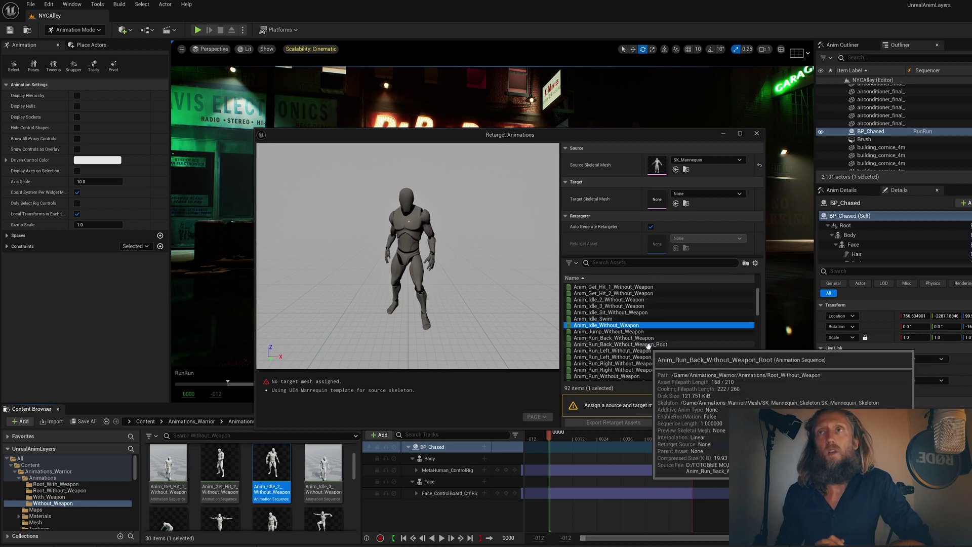
scroll(648, 346, down, 3)
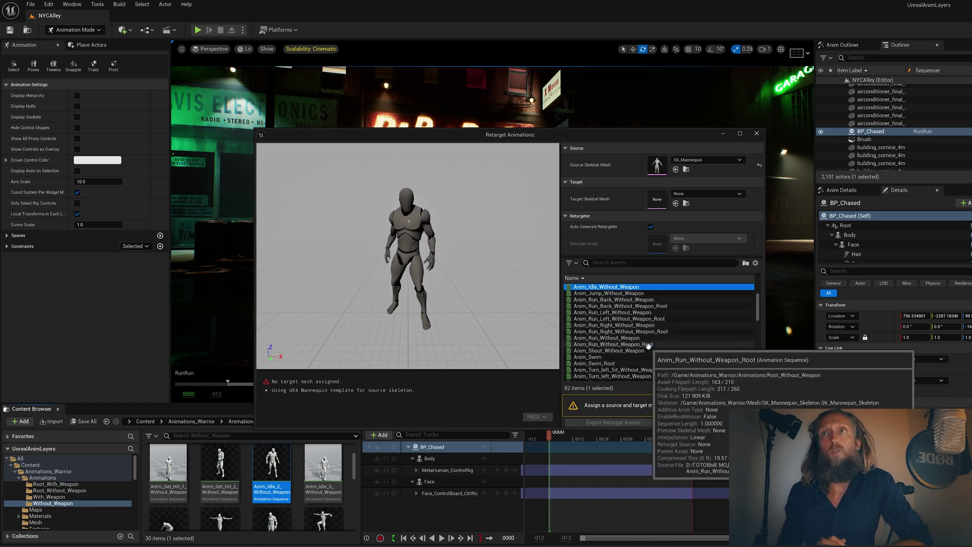
scroll(651, 344, down, 7)
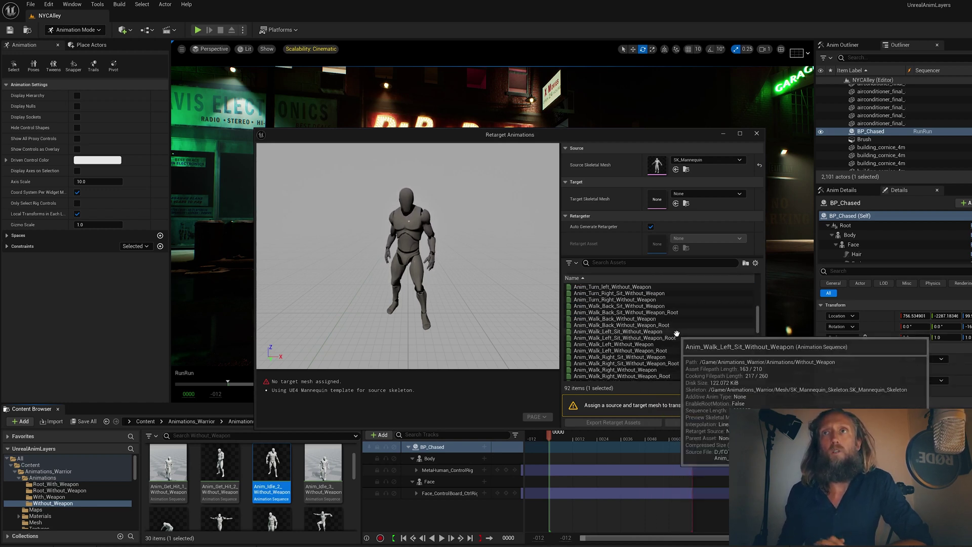
scroll(676, 334, up, 10)
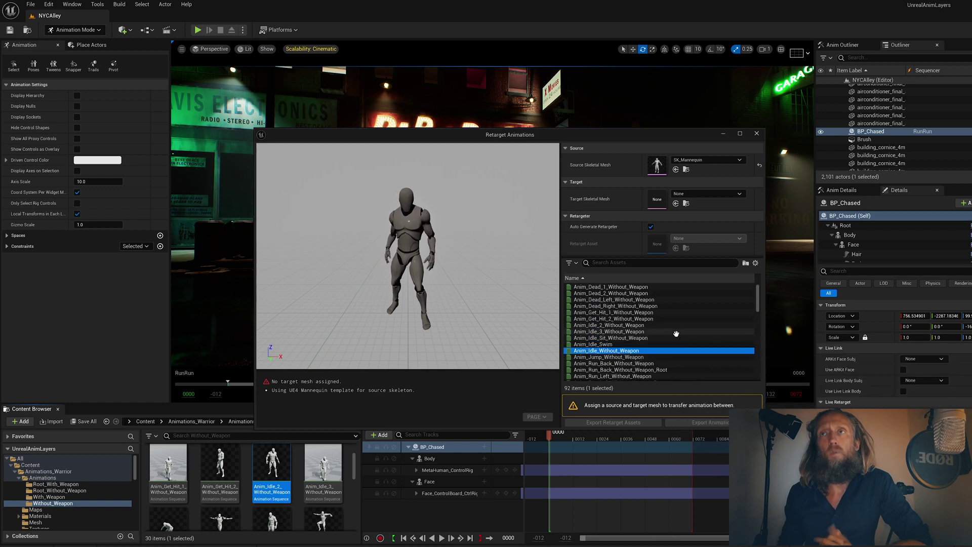
click(637, 330)
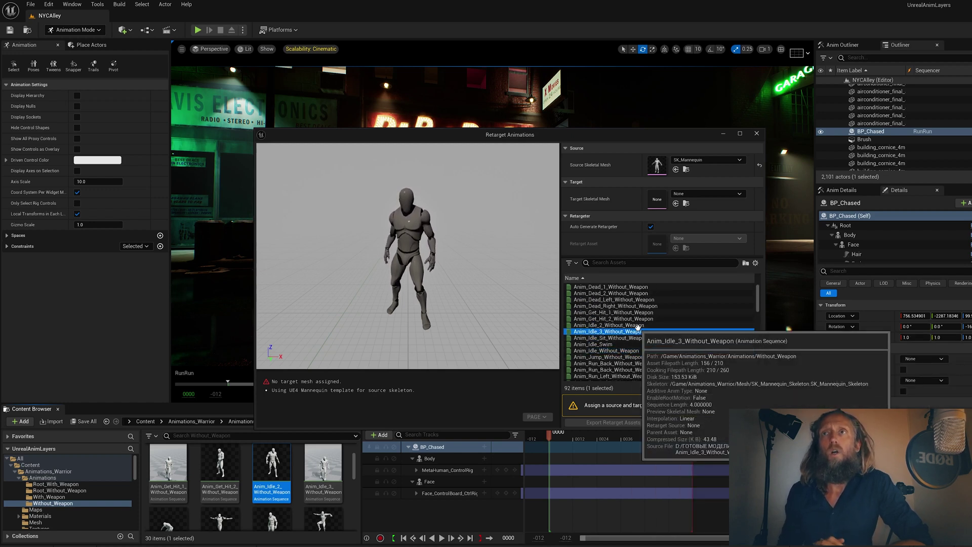
click(625, 324)
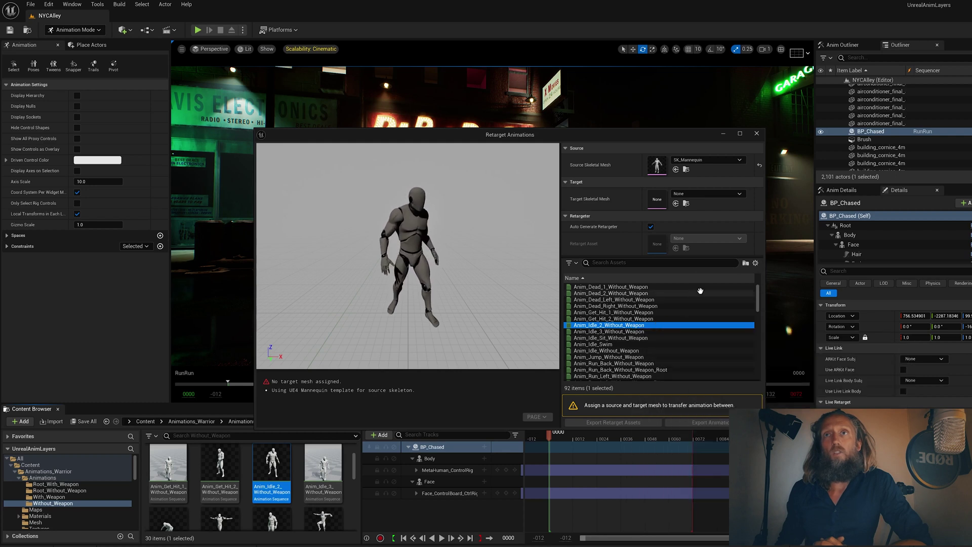
click(706, 194)
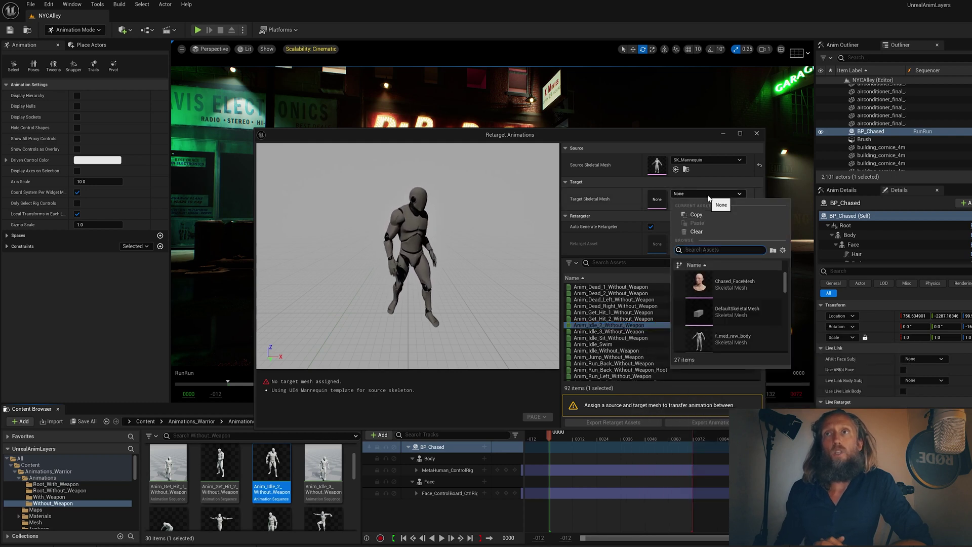
Choose f_med_nrw_body as the target skeletal mesh in the Retarget Animations window
scroll(736, 337, down, 3)
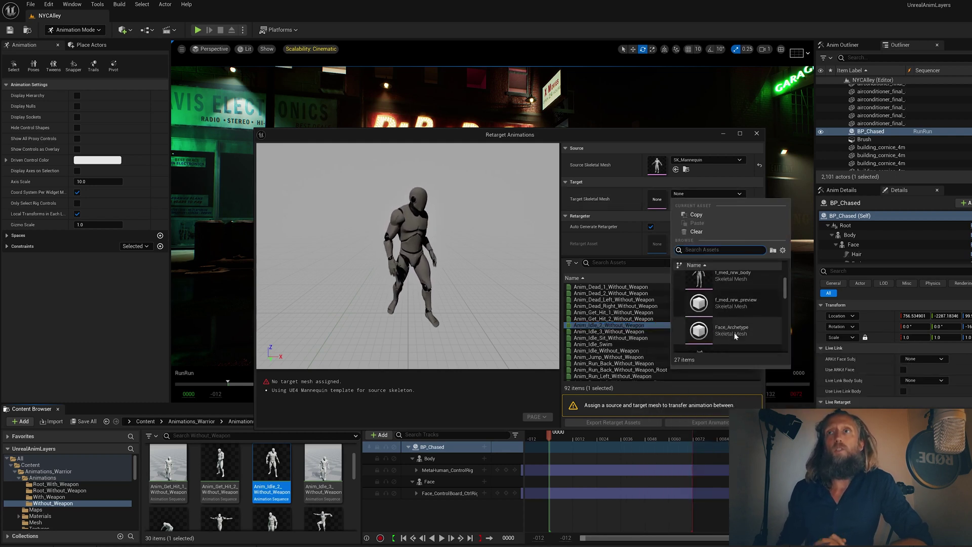
scroll(735, 336, down, 1)
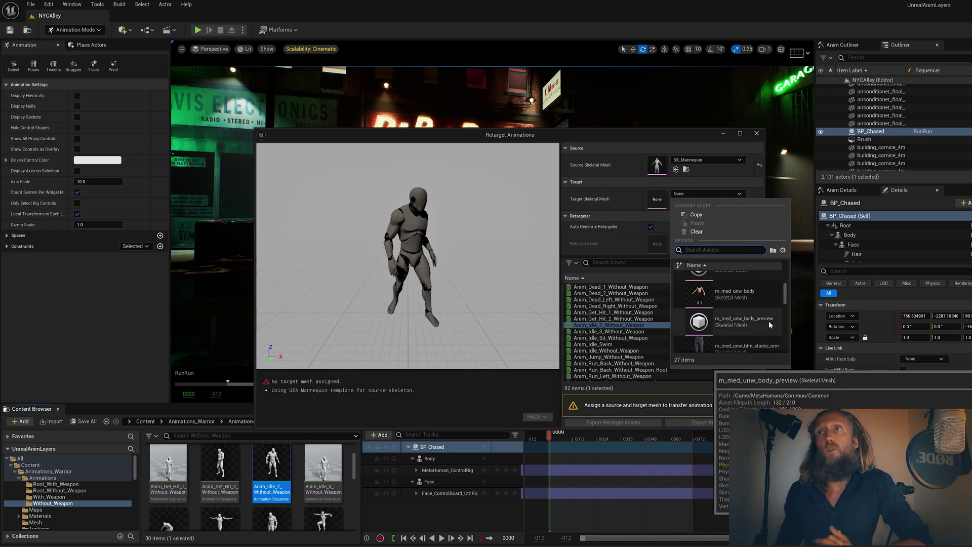
scroll(768, 319, up, 3)
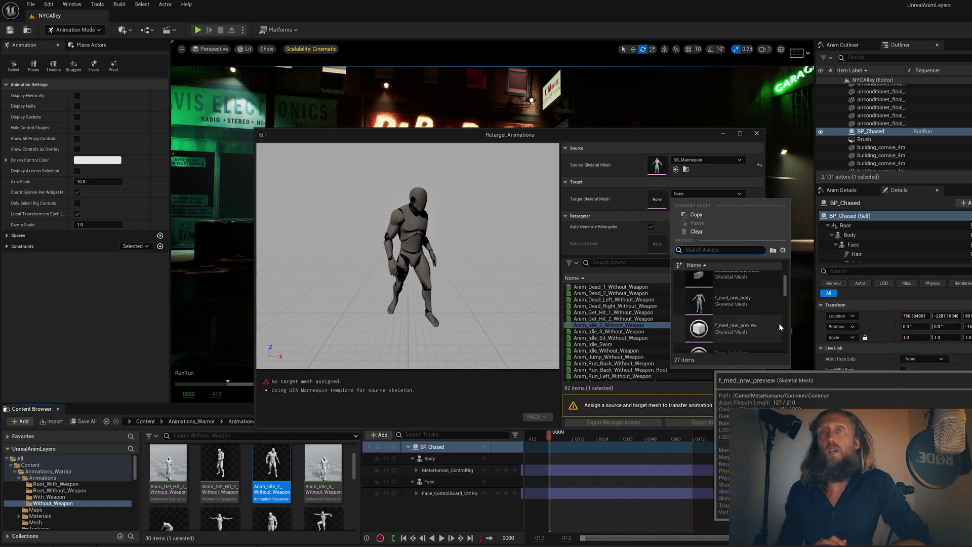
click(735, 301)
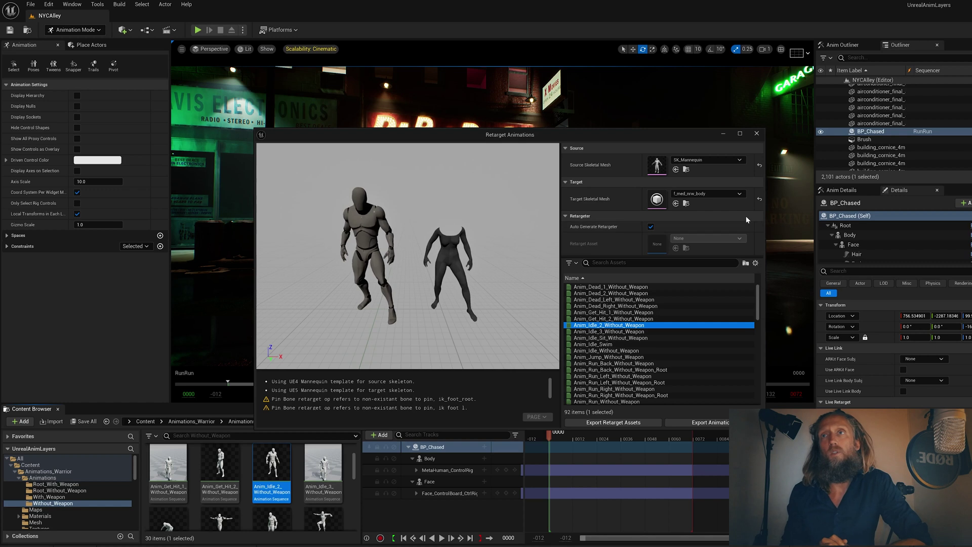
Export IK_AutoGeneratedSource, IK_AutoGeneratedTarget and RTG_AutoGenerated into a new Content/Retarget folder
click(626, 424)
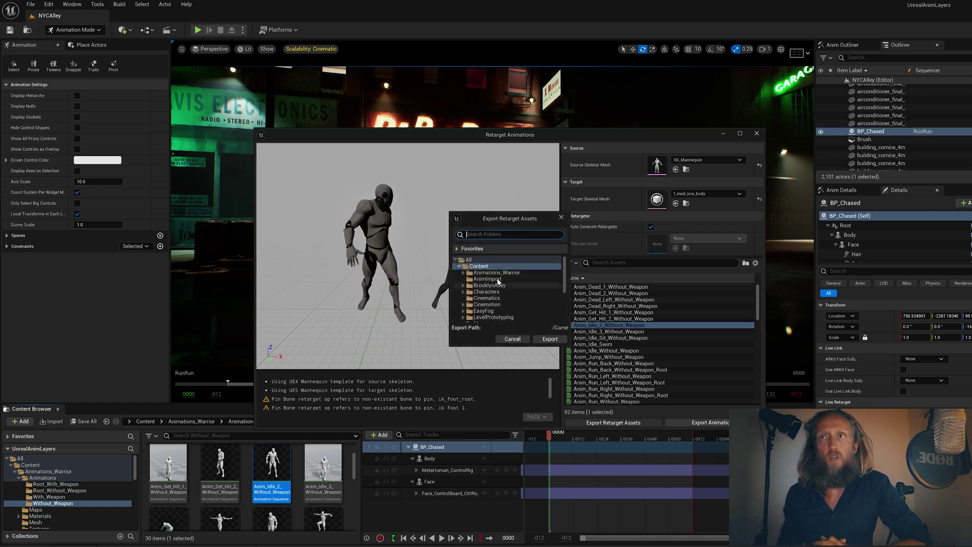
click(488, 267)
right_click(487, 267)
click(525, 278)
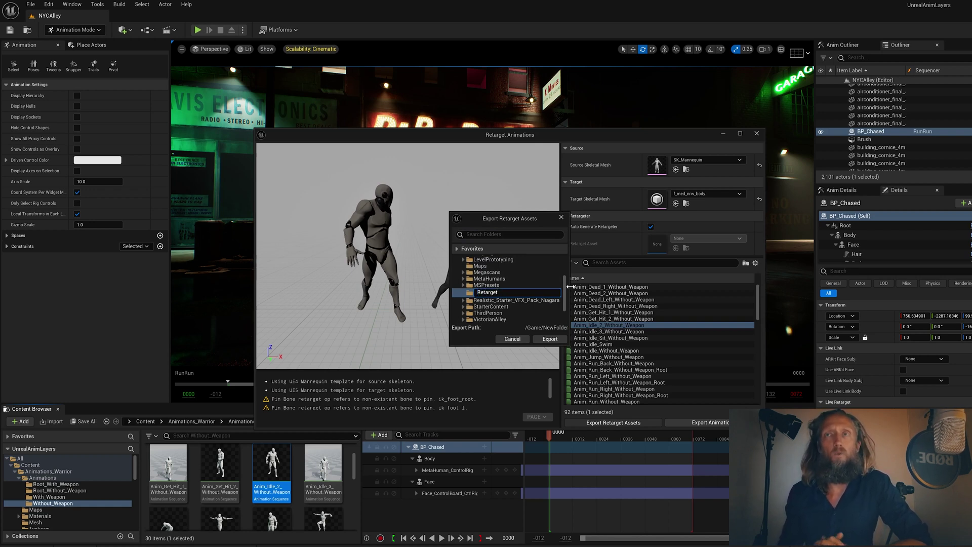
key(Return)
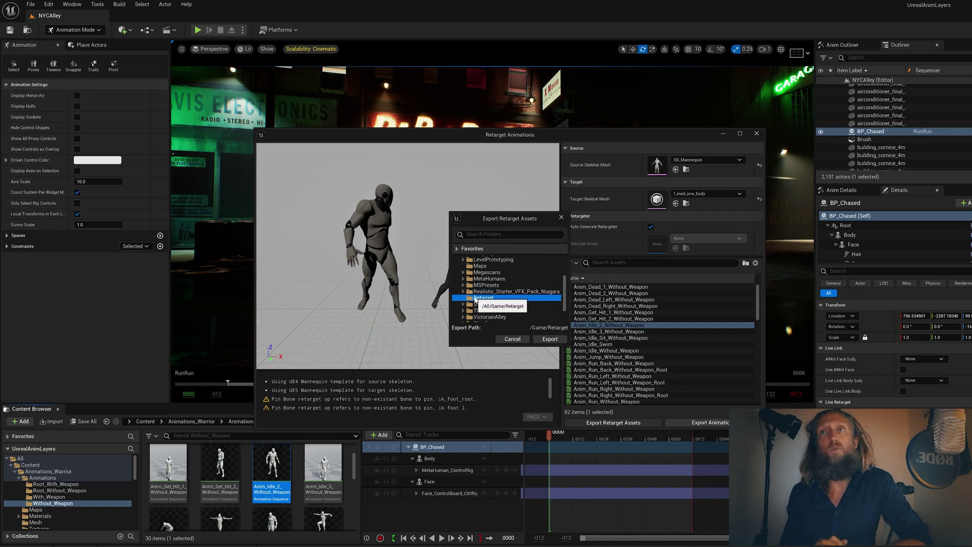
click(550, 339)
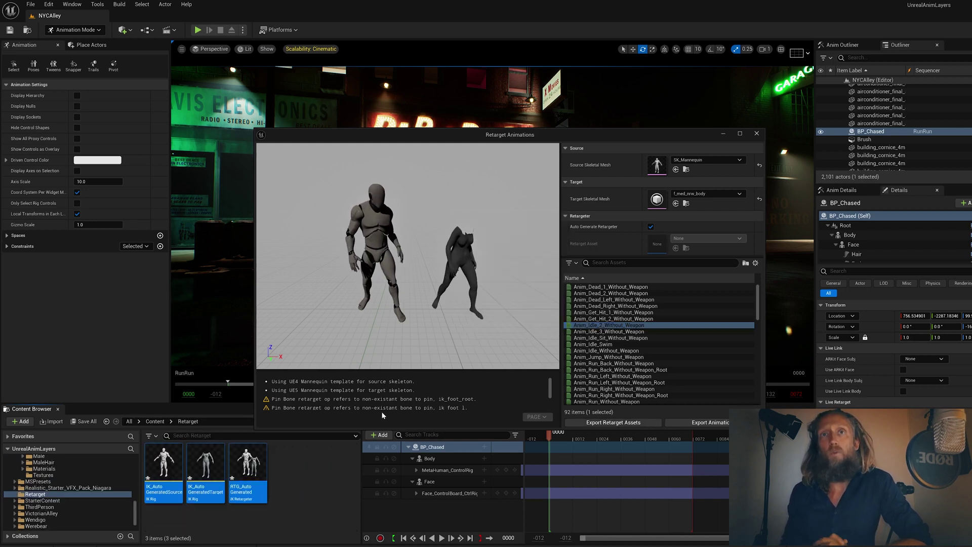
Batch-export the retargeted idle with prefix YesYes into a new Content/AnimExport folder
click(701, 423)
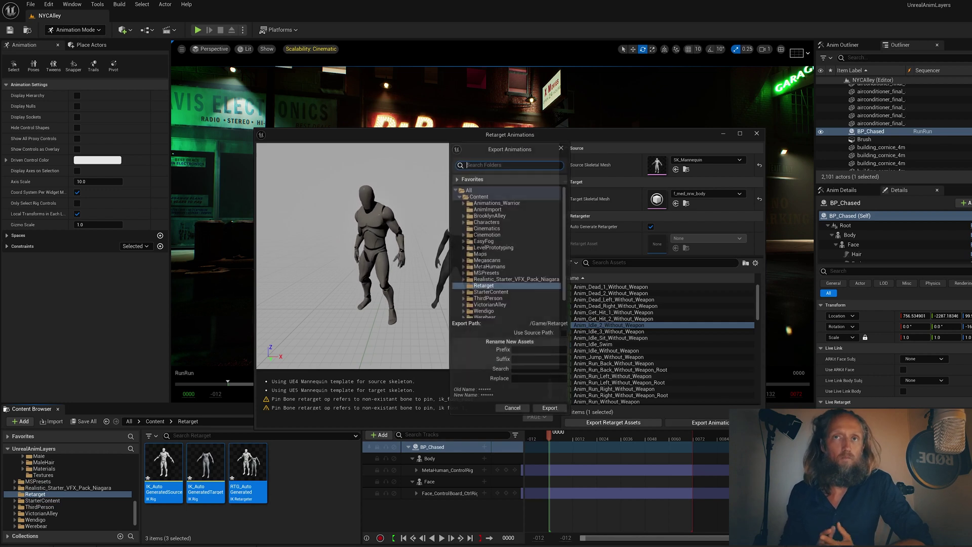
right_click(483, 197)
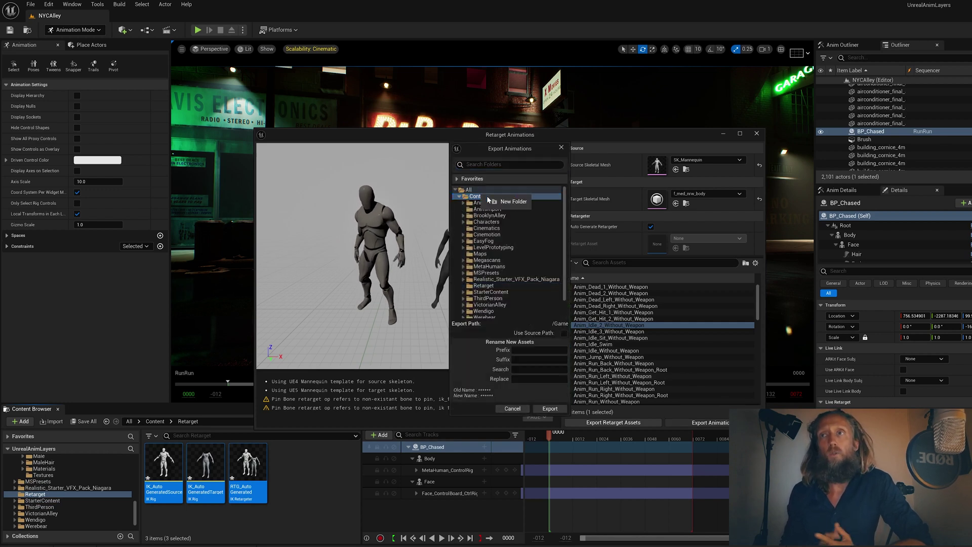
click(527, 209)
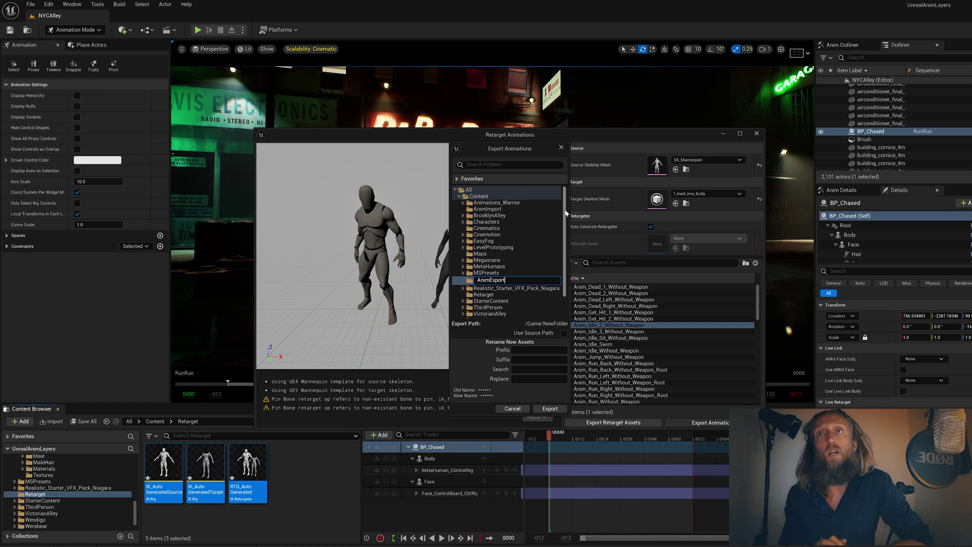
key(Return)
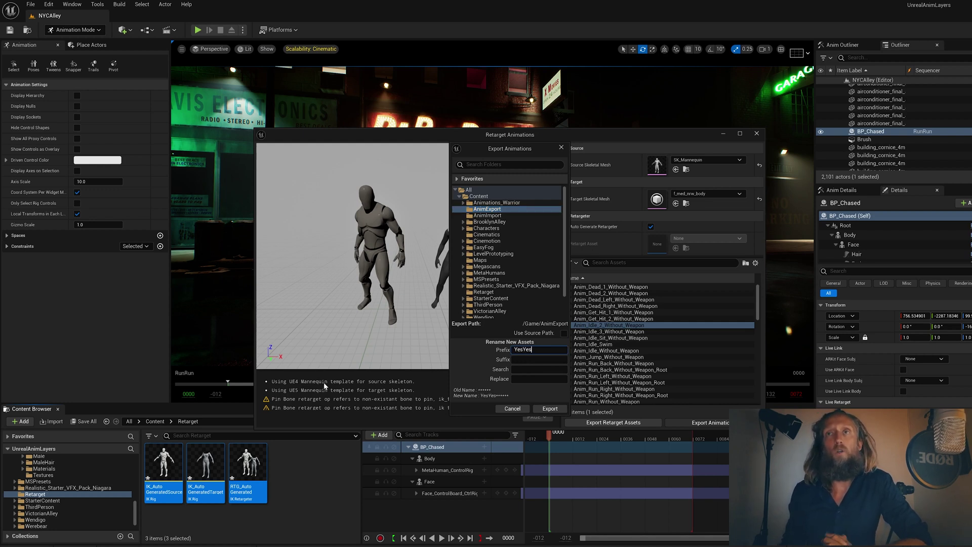
click(561, 410)
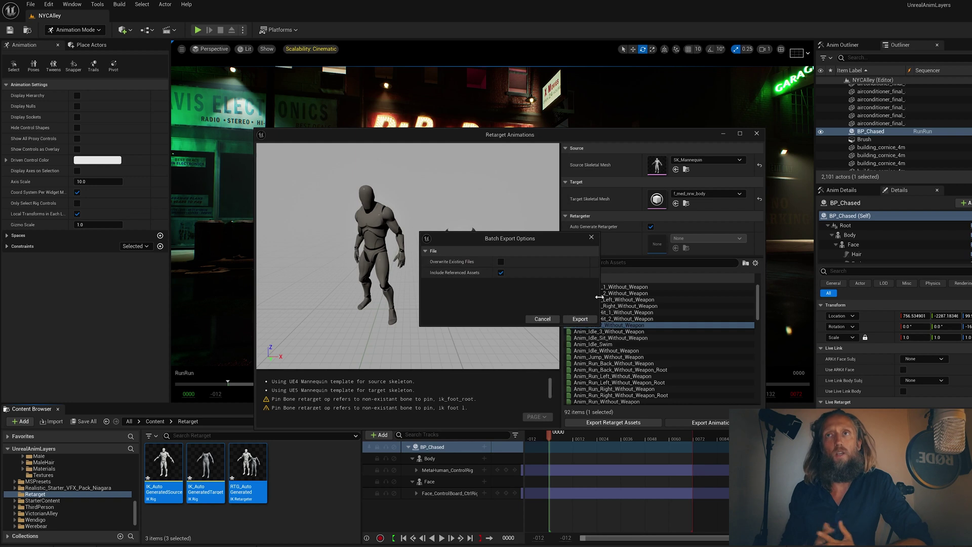
click(581, 319)
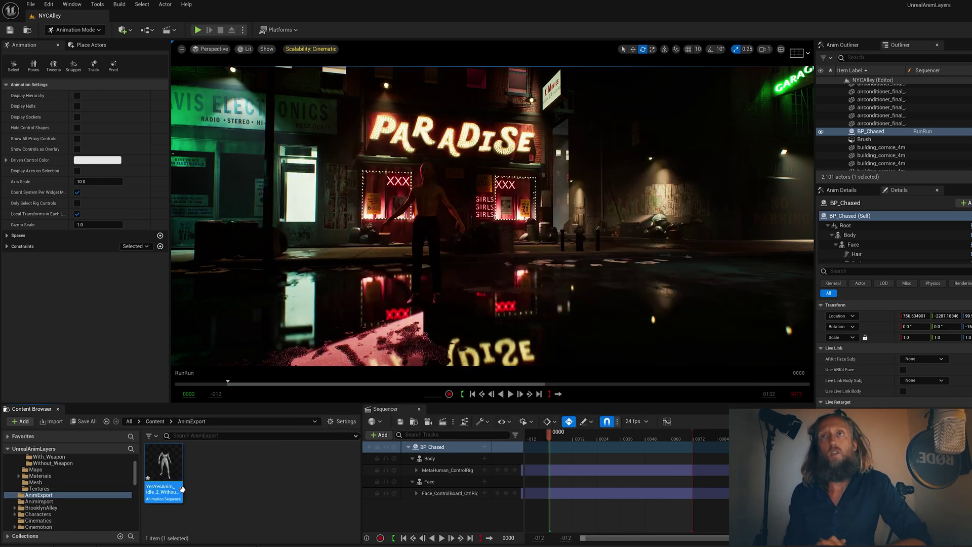
mouse_move(174, 458)
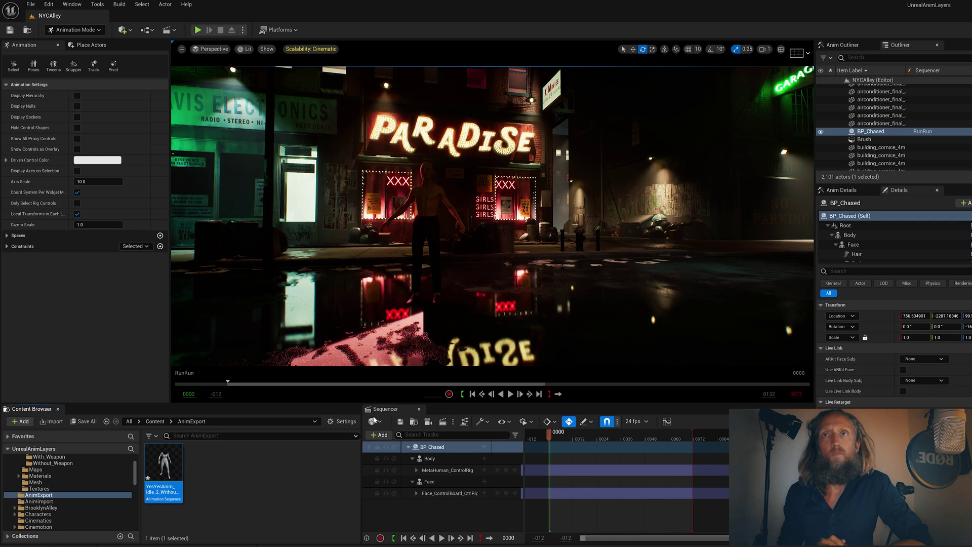
Delete the MetaHuman_ControlRig track from under Body in Sequencer
click(441, 469)
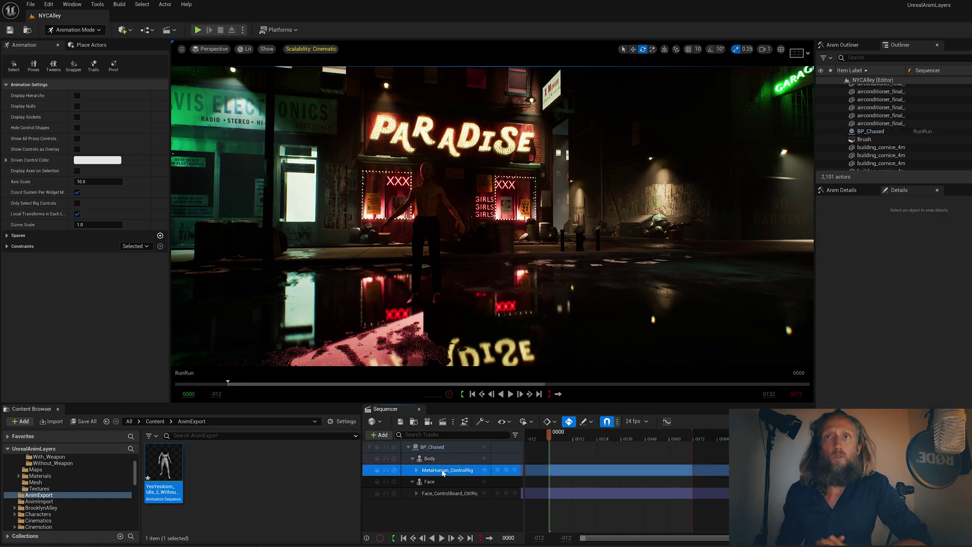
key(Delete)
click(491, 448)
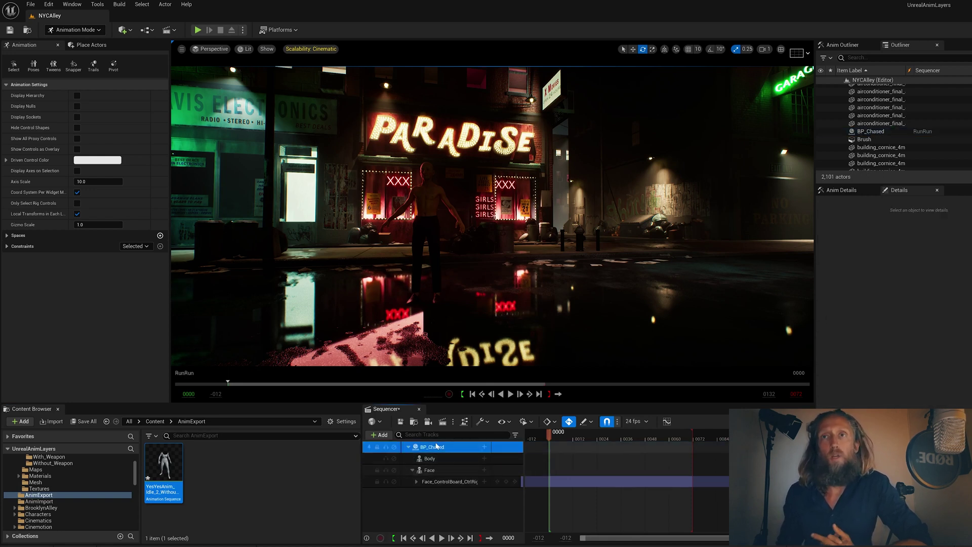
Add the YesYesAnim_Idle_2_Without_Weapon animation as a track on Body
click(485, 447)
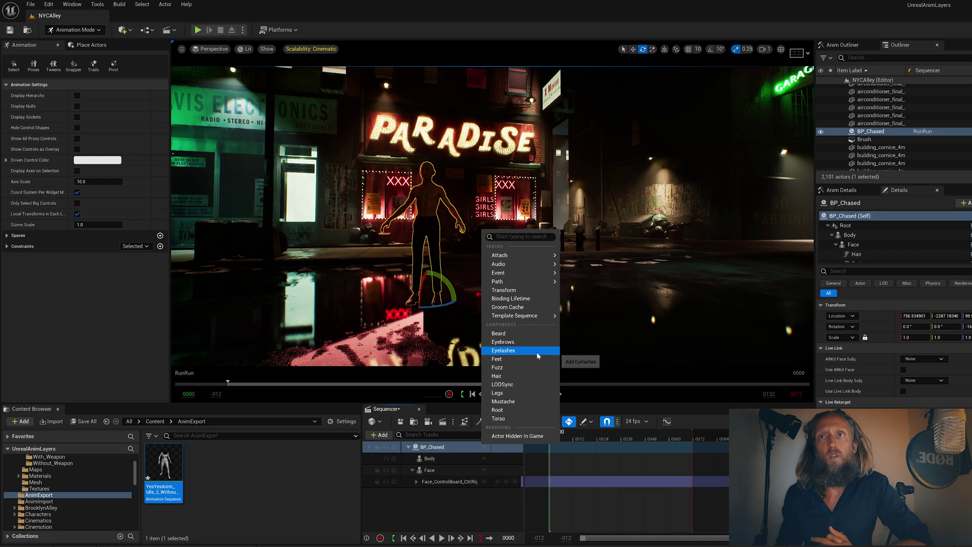
click(473, 460)
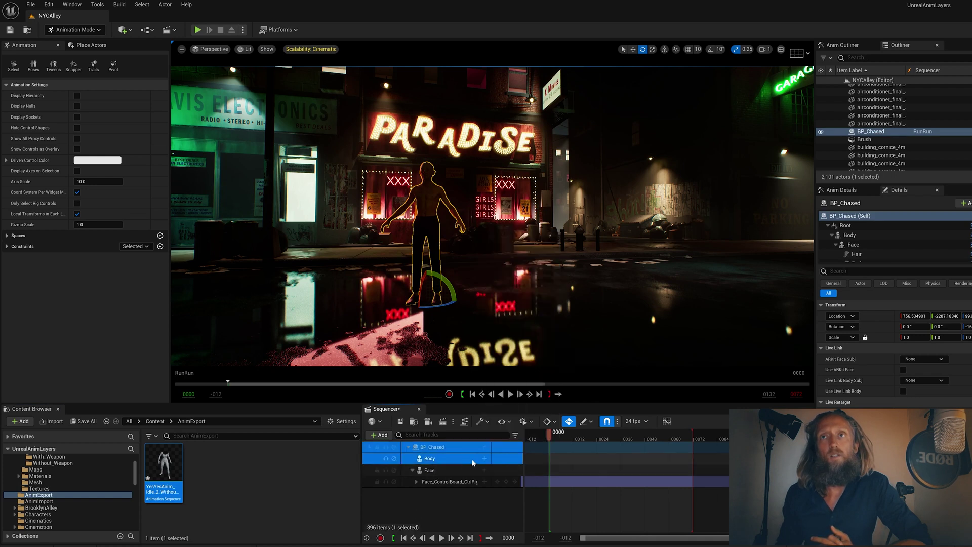
click(484, 461)
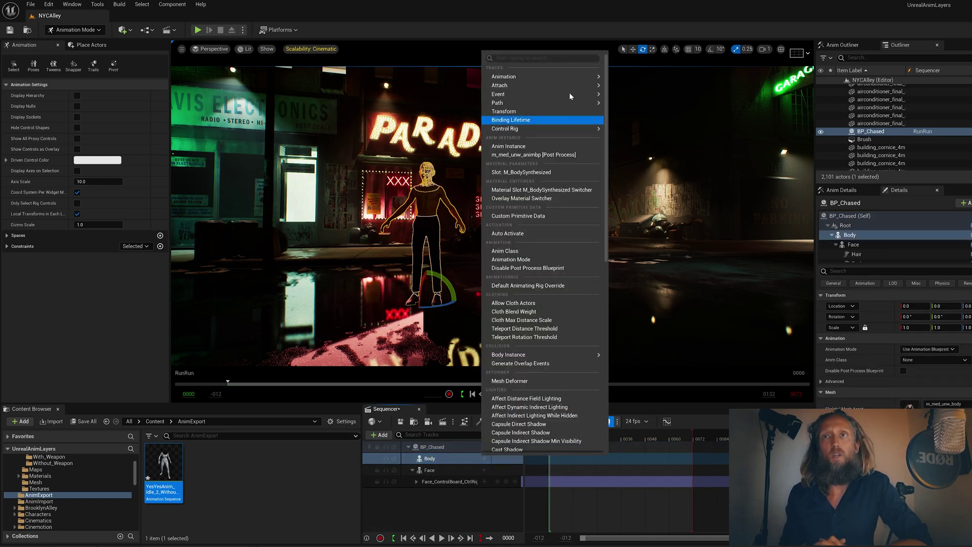
mouse_move(563, 76)
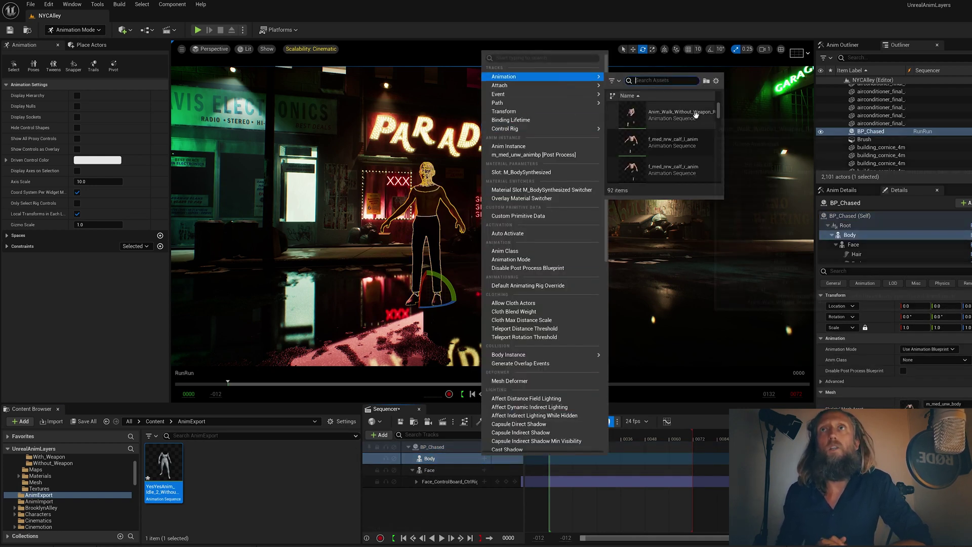
scroll(696, 124, down, 2)
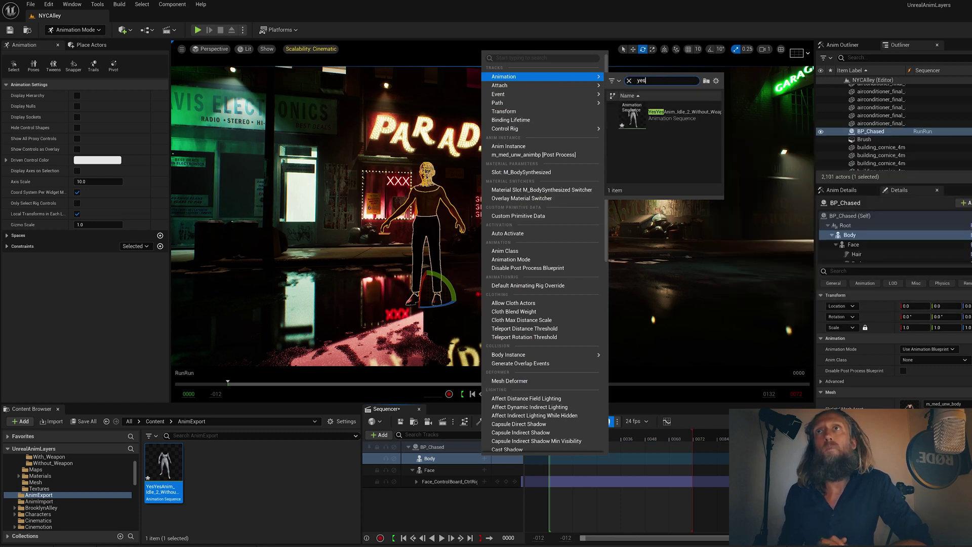
click(658, 118)
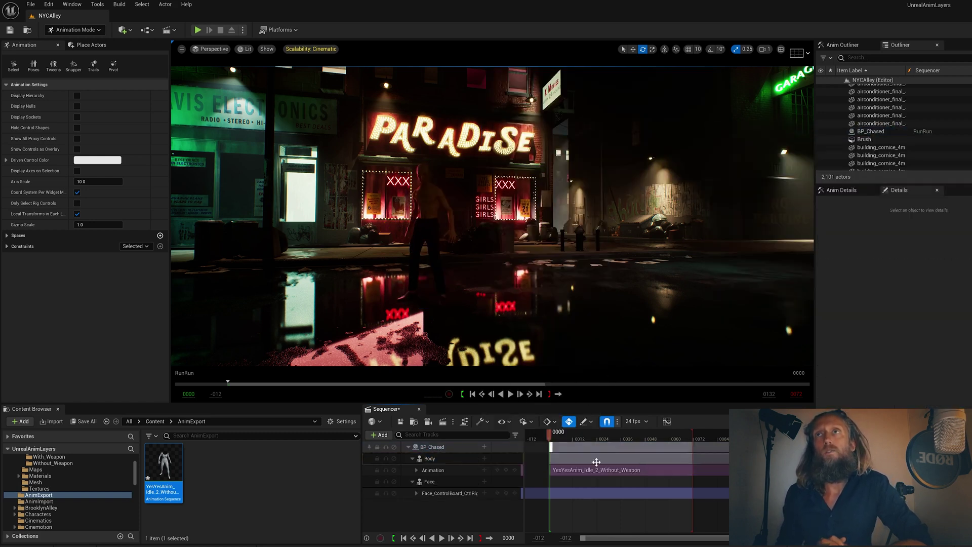
ctrl+scroll(627, 444, down, 3)
Extend playback to about frame 143, scrub to frame 88, then play and stop the idle clip
drag(614, 435, 670, 440)
mouse_move(561, 438)
mouse_down()
mouse_move(668, 433)
mouse_move(566, 436)
mouse_up()
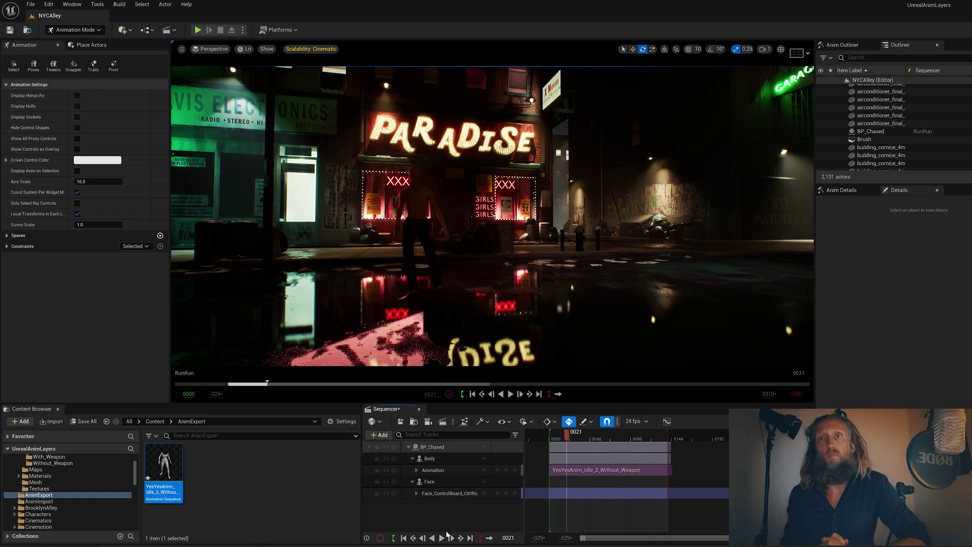
click(442, 539)
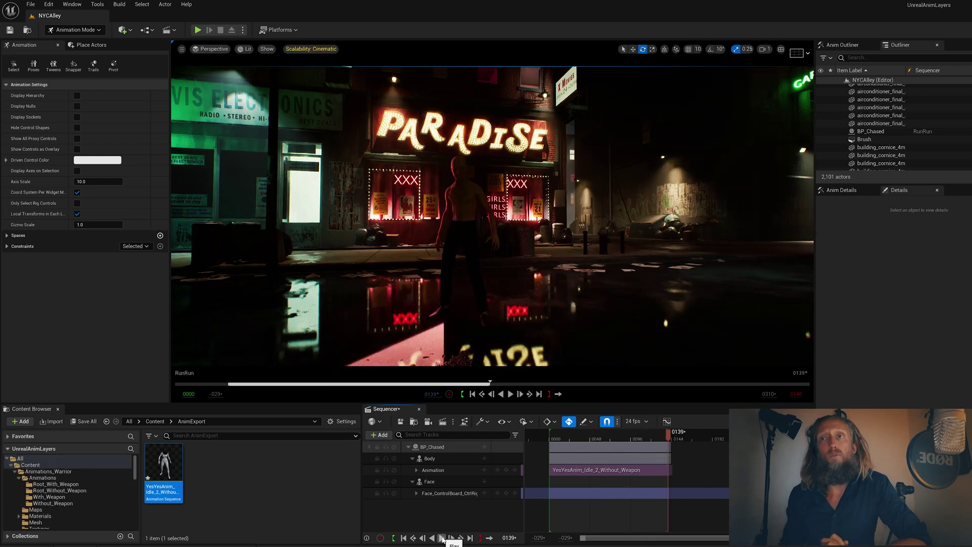
click(442, 538)
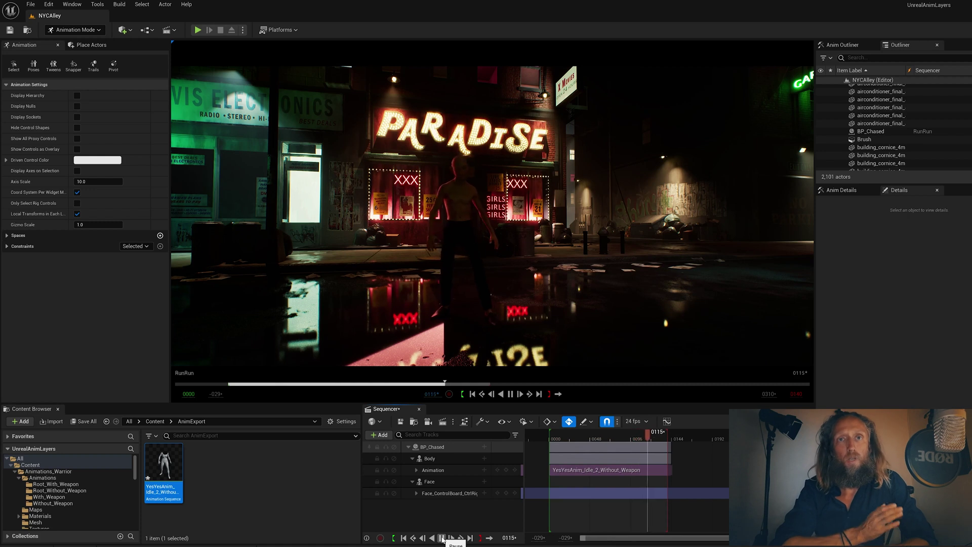
click(442, 538)
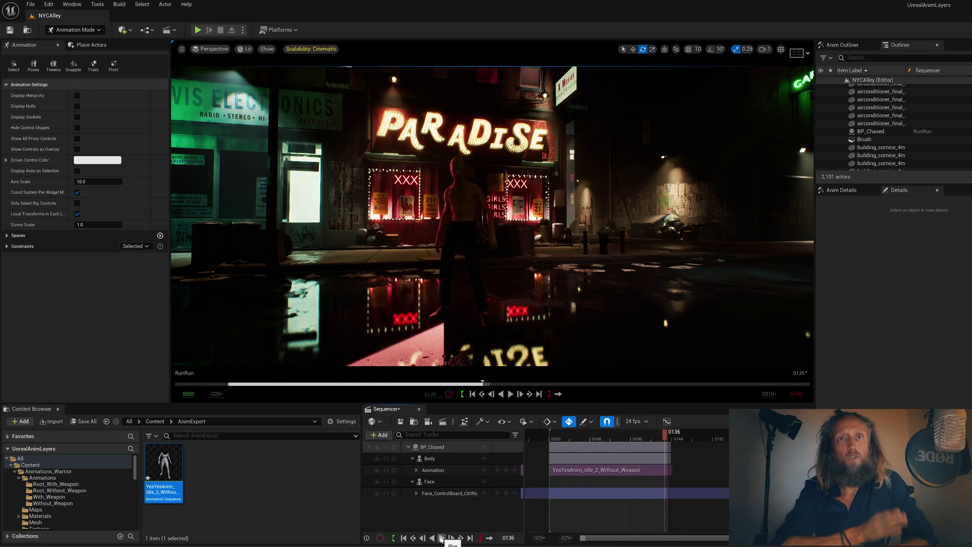
Open Retarget Animations for Anim_Dead_2_Without_Weapon in Animations_Warrior > Animations > Without_Weapon
click(48, 471)
double_click(155, 471)
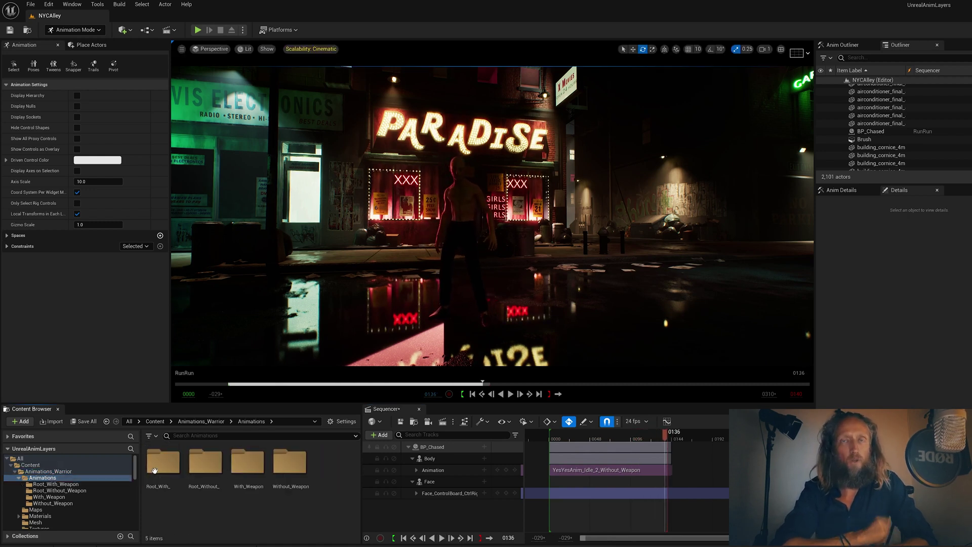
click(296, 459)
double_click(296, 459)
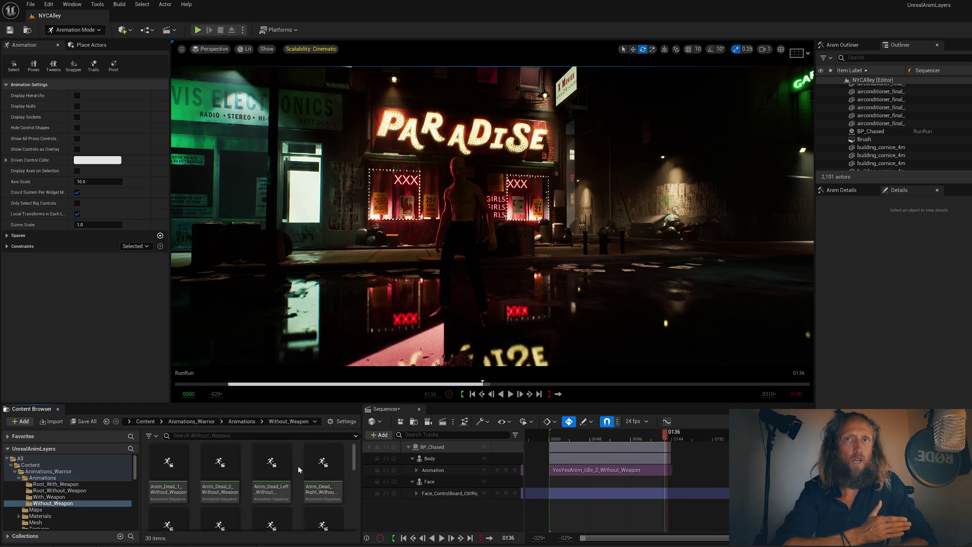
right_click(222, 470)
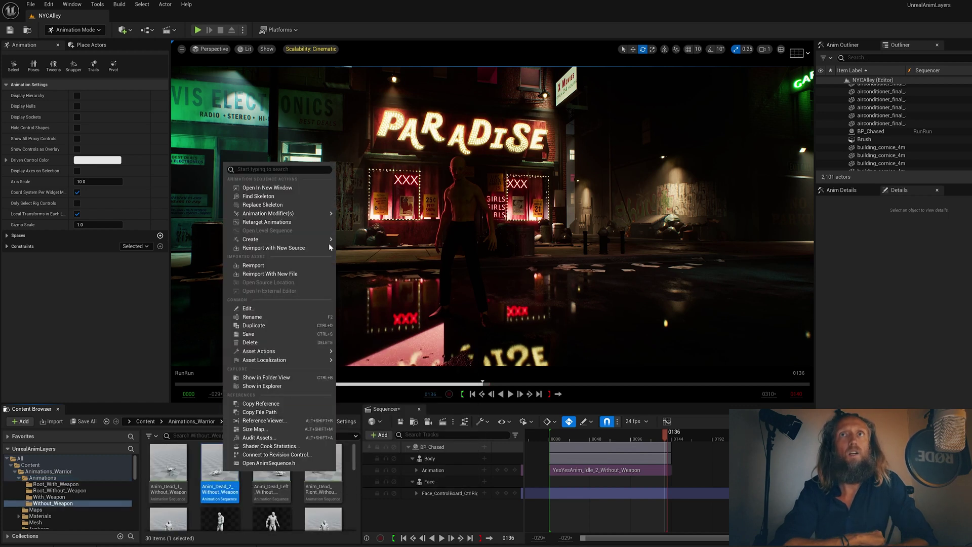
mouse_move(304, 214)
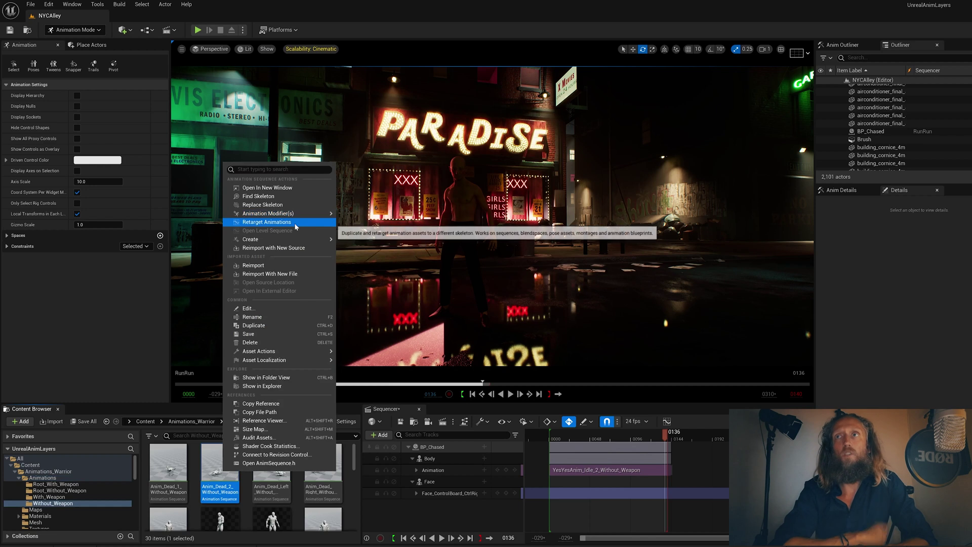
click(294, 223)
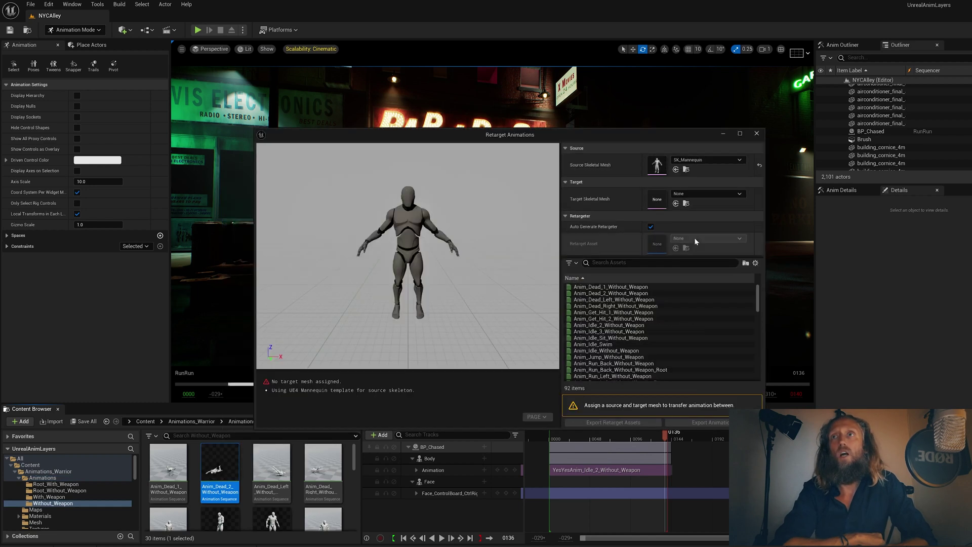
Select Anim_Dead_2_Without_Weapon and set f_med_nrw_body as the target skeletal mesh
click(637, 306)
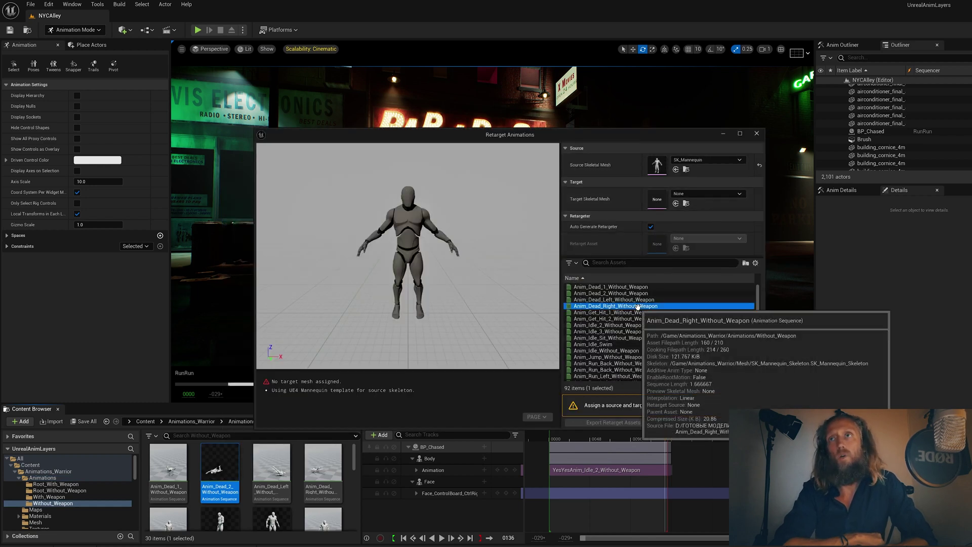
click(626, 293)
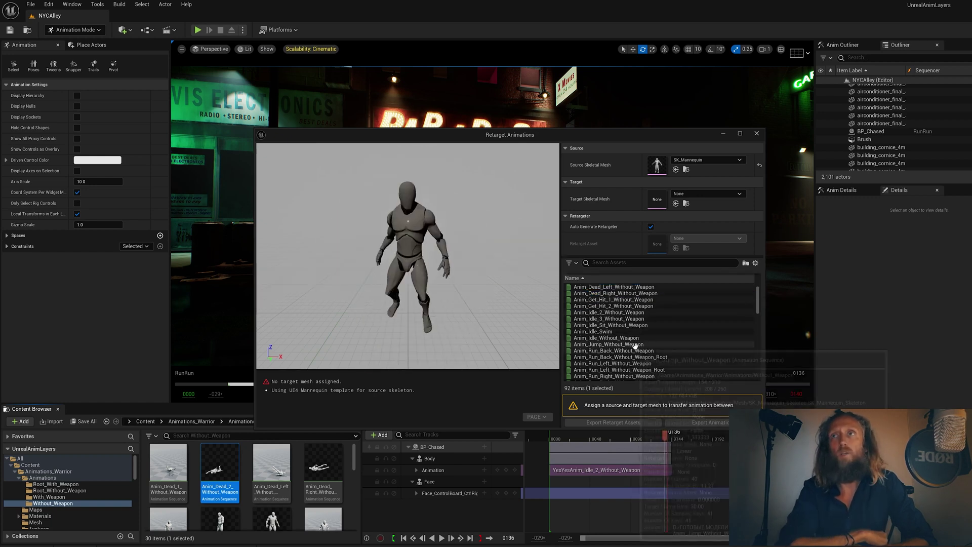
scroll(635, 334, down, 2)
scroll(635, 322, up, 2)
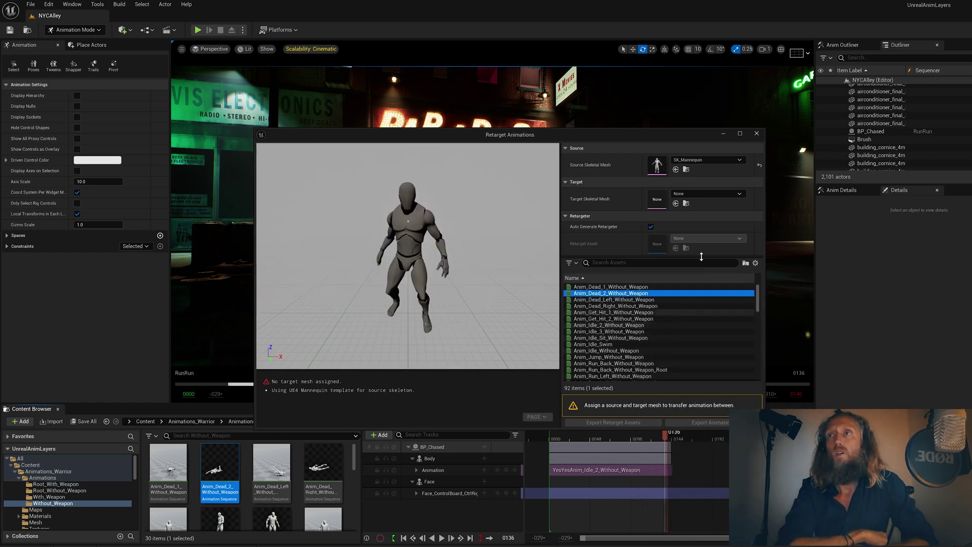
click(740, 193)
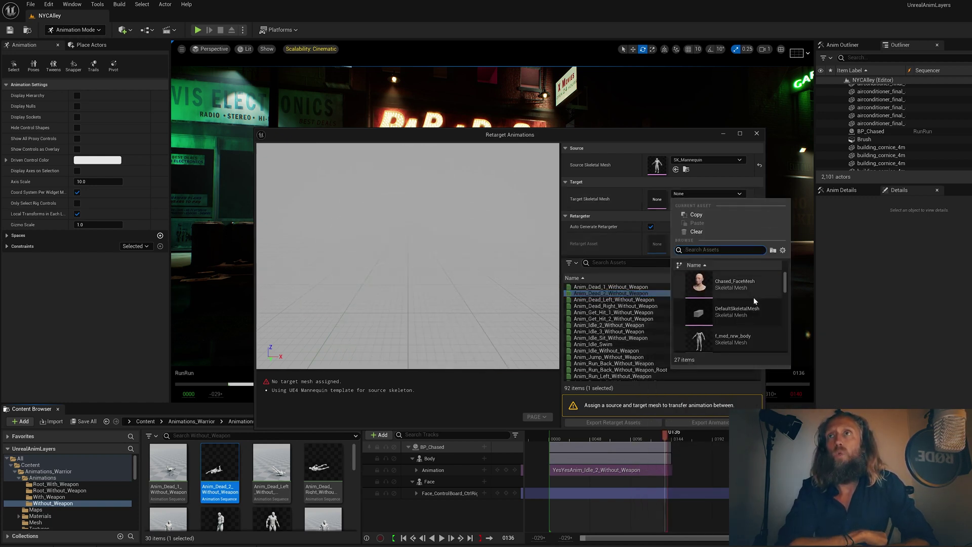
click(739, 334)
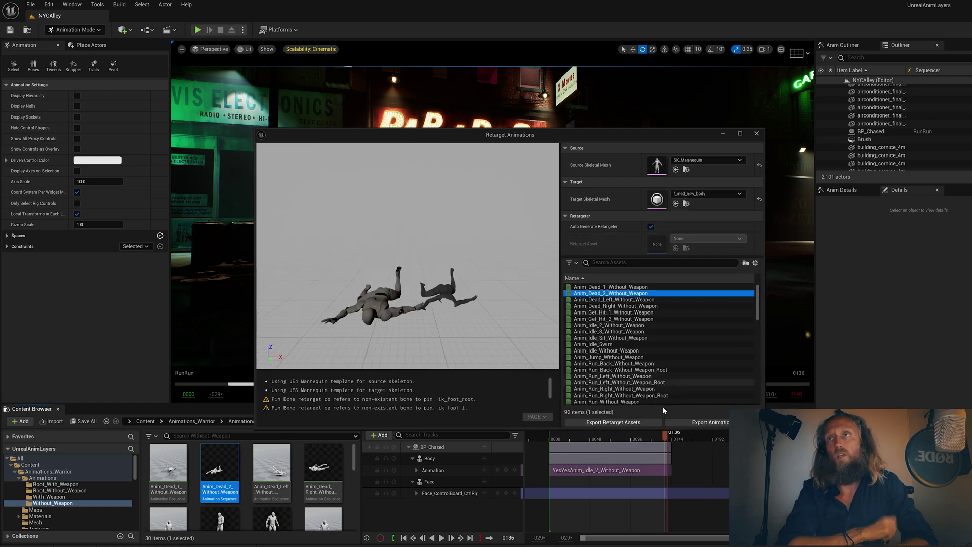
Export the retargeted animation to /Game/AnimExport with the name prefix NoNo
click(684, 422)
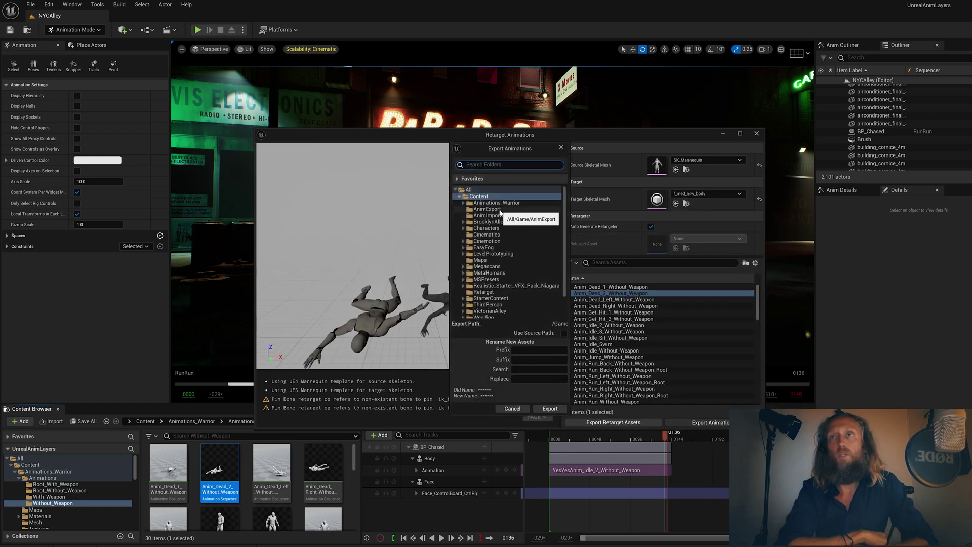
click(487, 209)
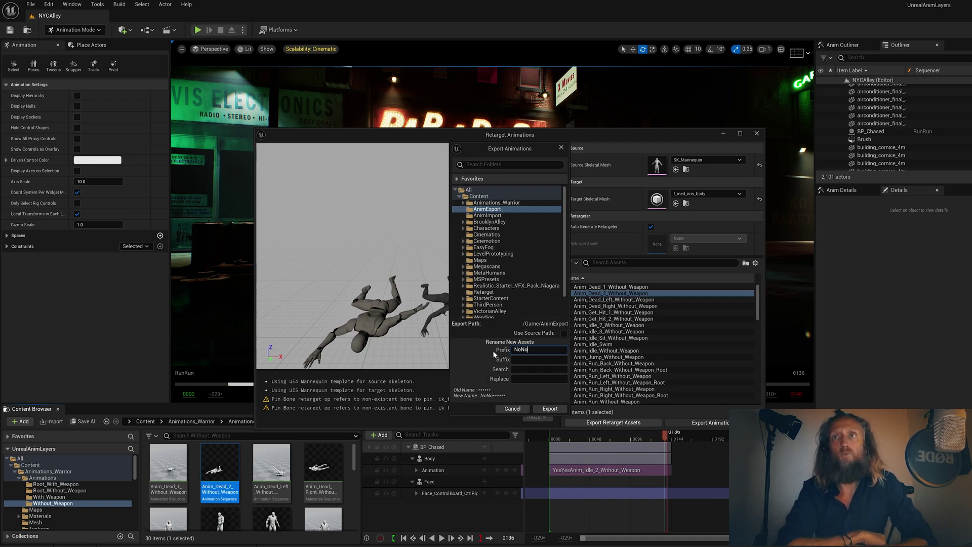
click(550, 409)
click(579, 319)
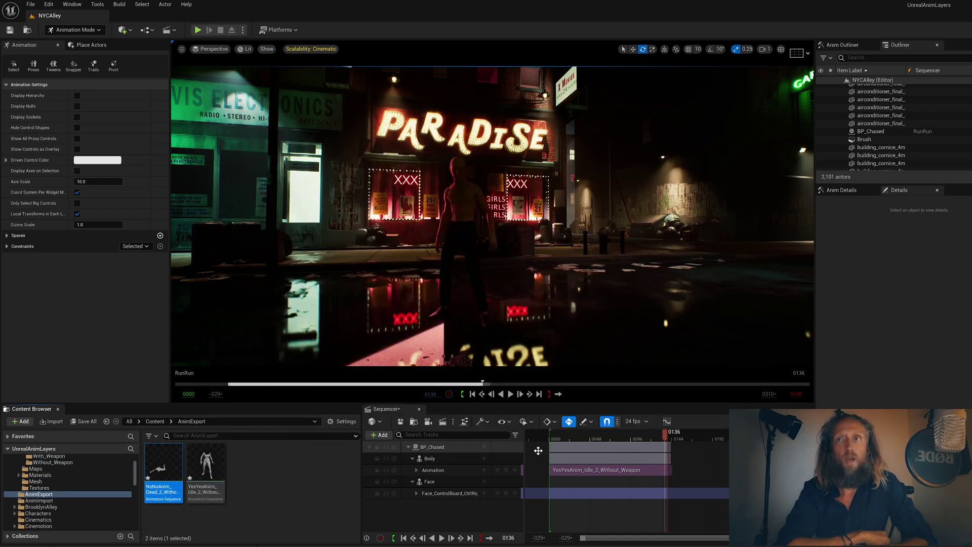
Add NoNoAnim_Dead_2_Without_Weapon to the Body track after the YesYes idle, overlapping its end
click(484, 470)
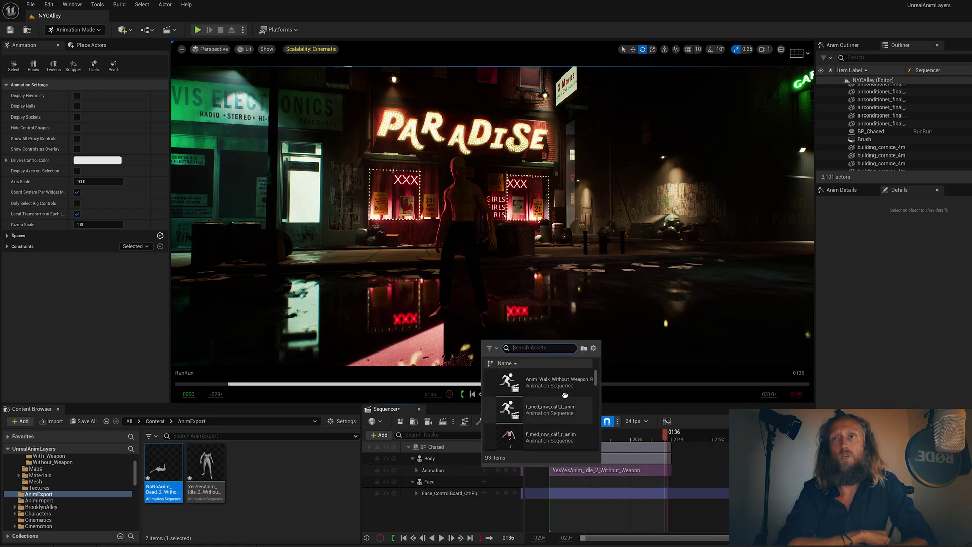
text(no)
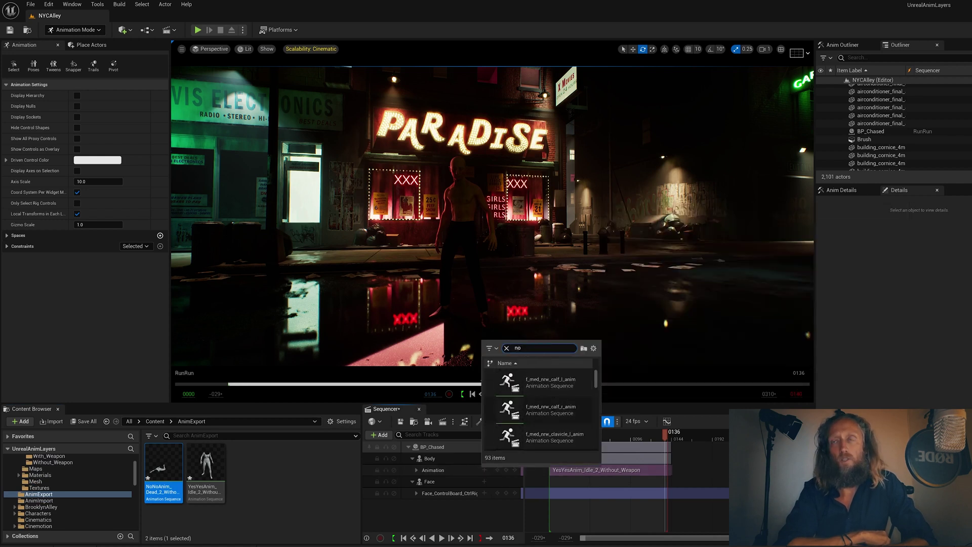
text(no)
click(546, 381)
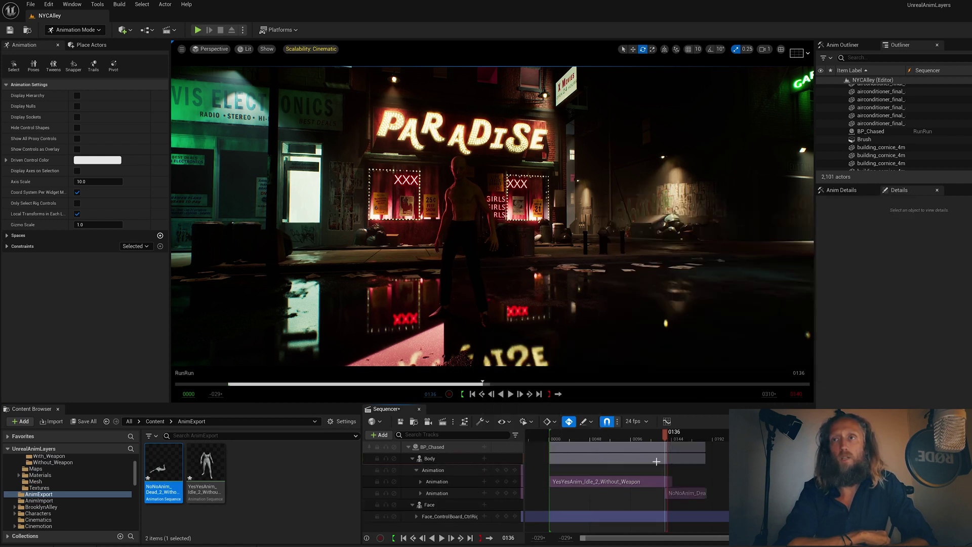
mouse_move(686, 493)
mouse_down()
mouse_move(686, 482)
mouse_move(674, 481)
mouse_up()
mouse_move(664, 436)
mouse_down()
mouse_move(653, 439)
mouse_move(696, 435)
mouse_up()
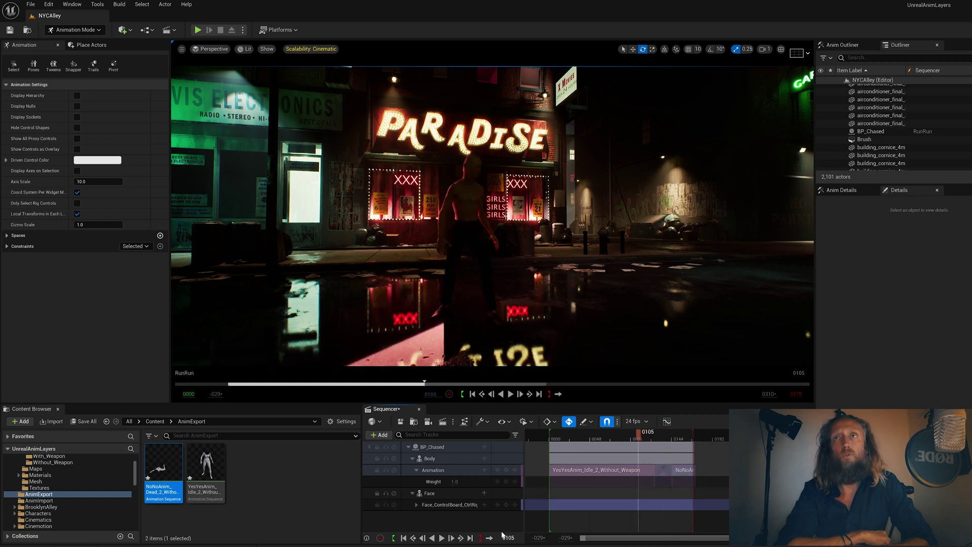
Play and scrub the idle-to-death blend from frame 0112, then Save All
click(441, 538)
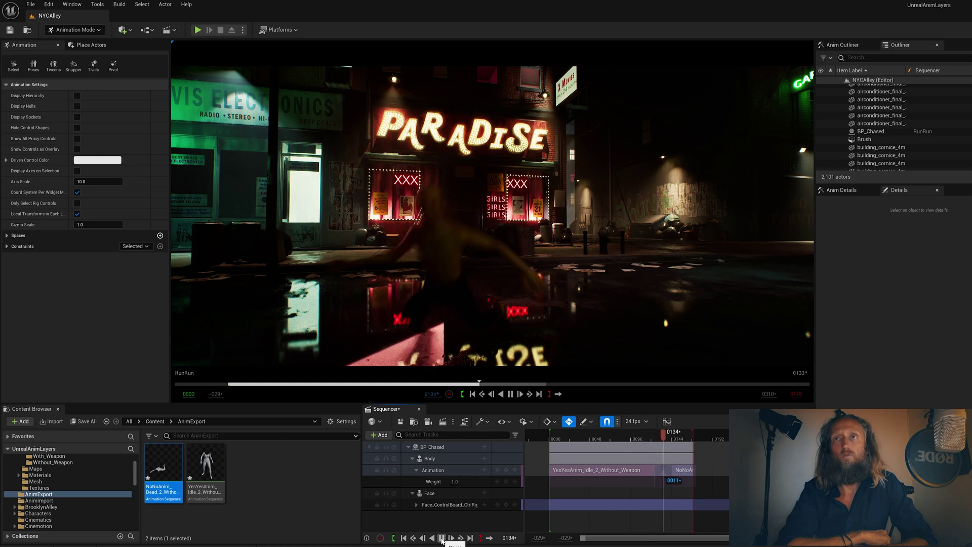
click(510, 394)
drag(518, 390, 437, 385)
click(442, 537)
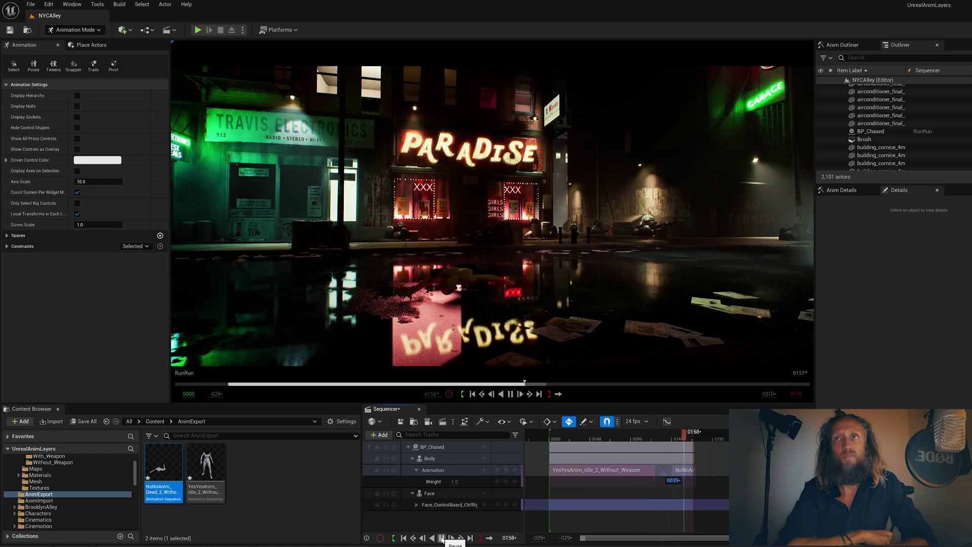
key(space)
mouse_move(666, 439)
mouse_down()
mouse_move(629, 439)
mouse_move(683, 438)
mouse_up()
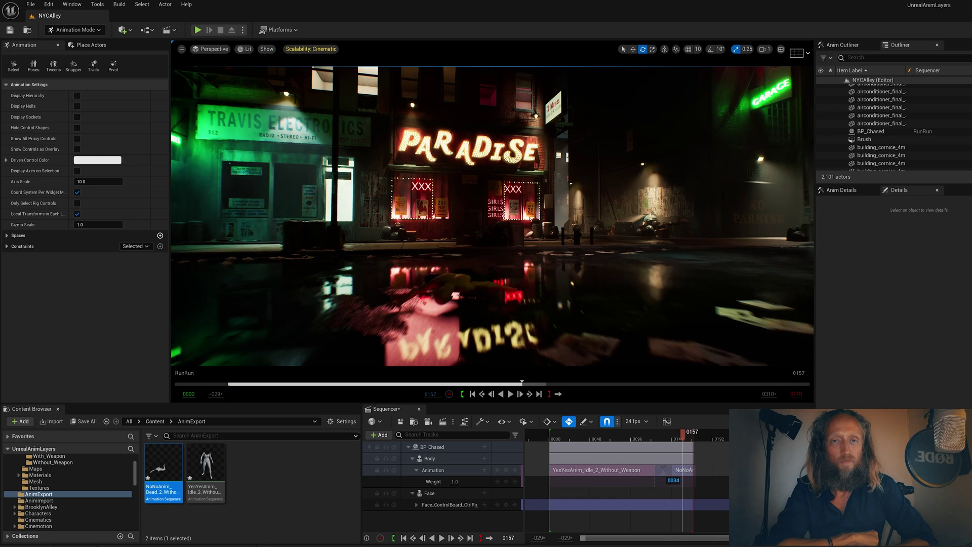
click(561, 439)
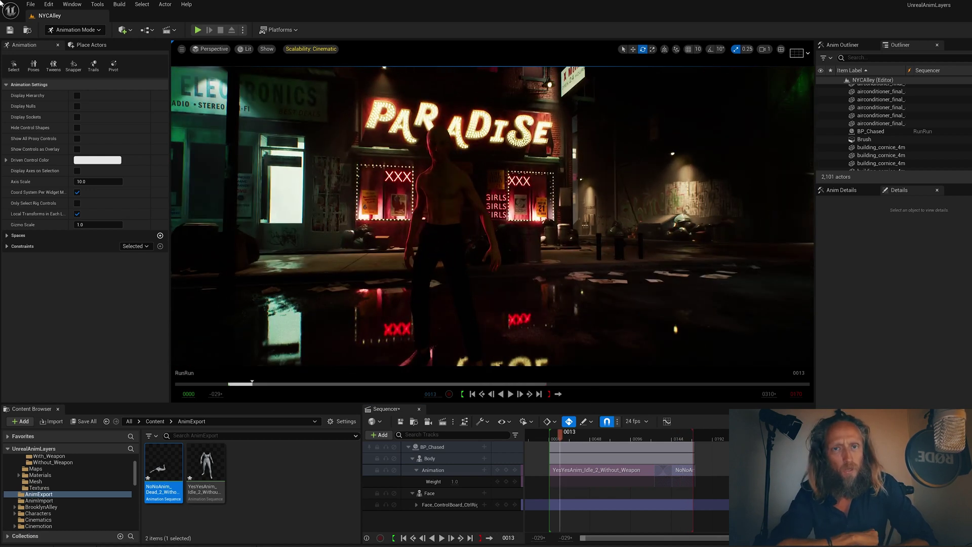
click(28, 5)
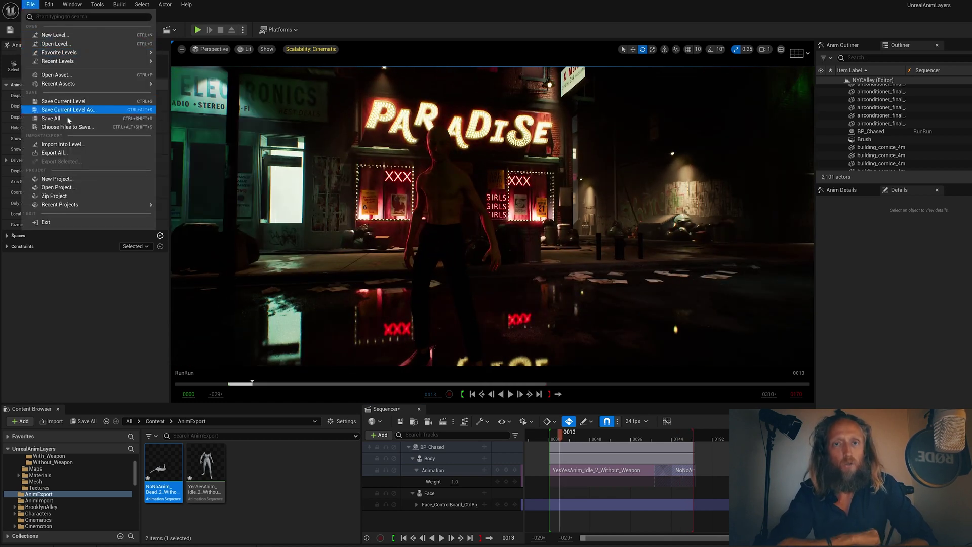
click(51, 123)
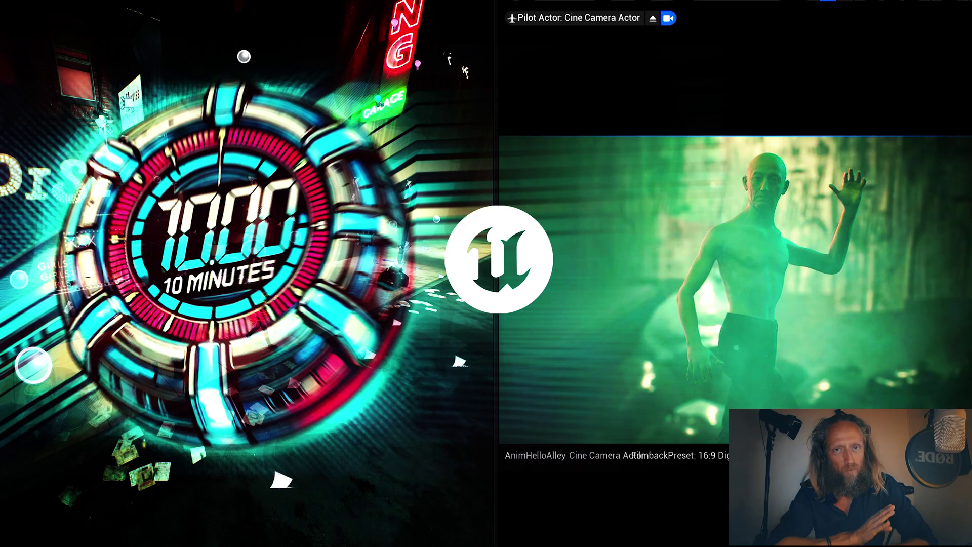